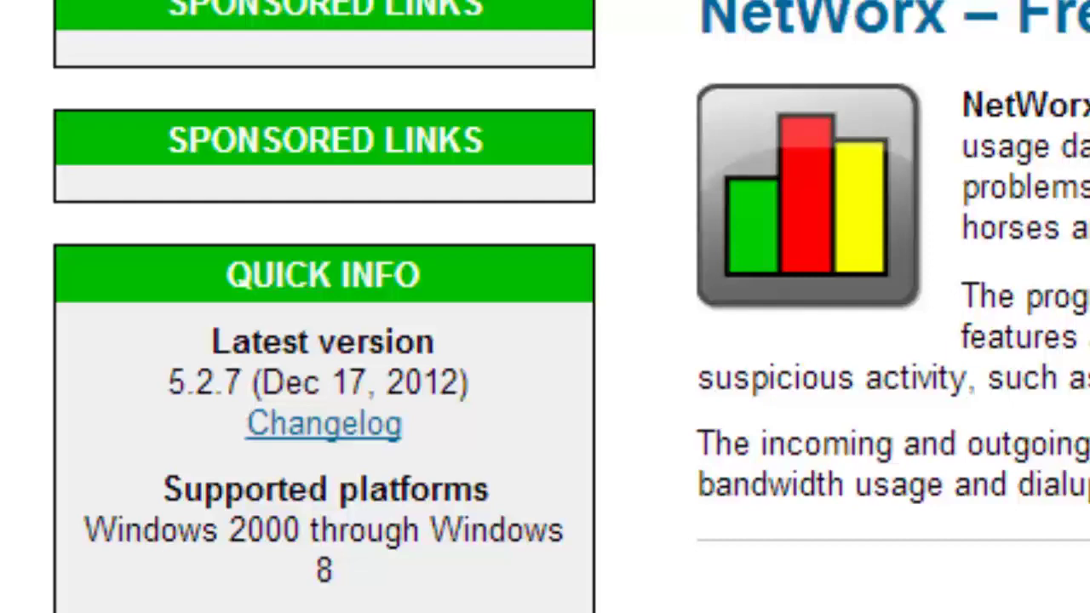
# Review the NetWorx product page for the latest version, supported platforms, license and download options
pyautogui.scroll(-20, 544, 307)
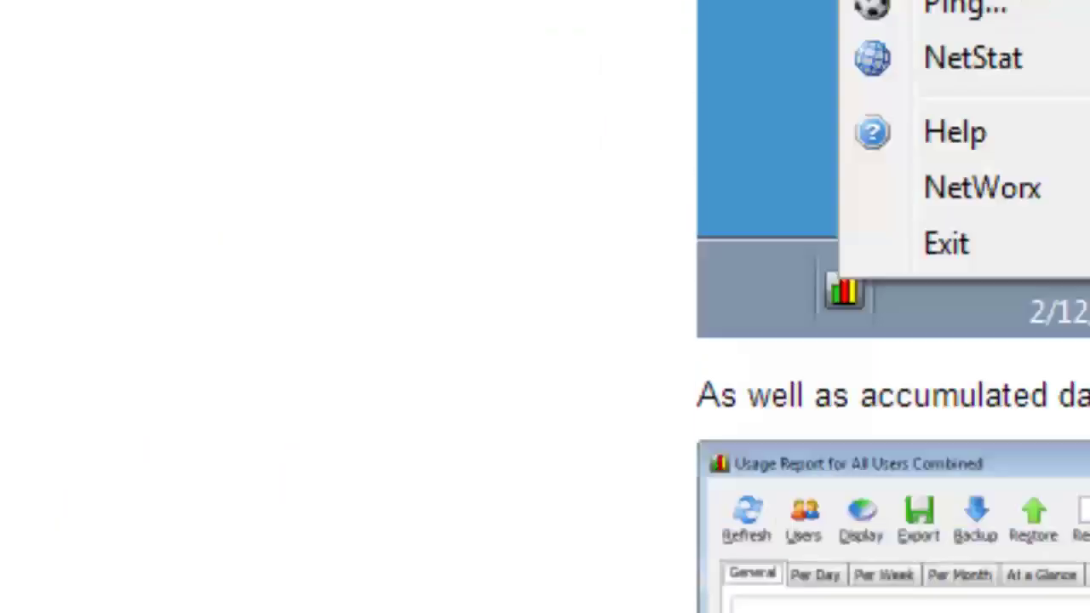
pyautogui.scroll(15, 544, 307)
pyautogui.scroll(-8, 544, 307)
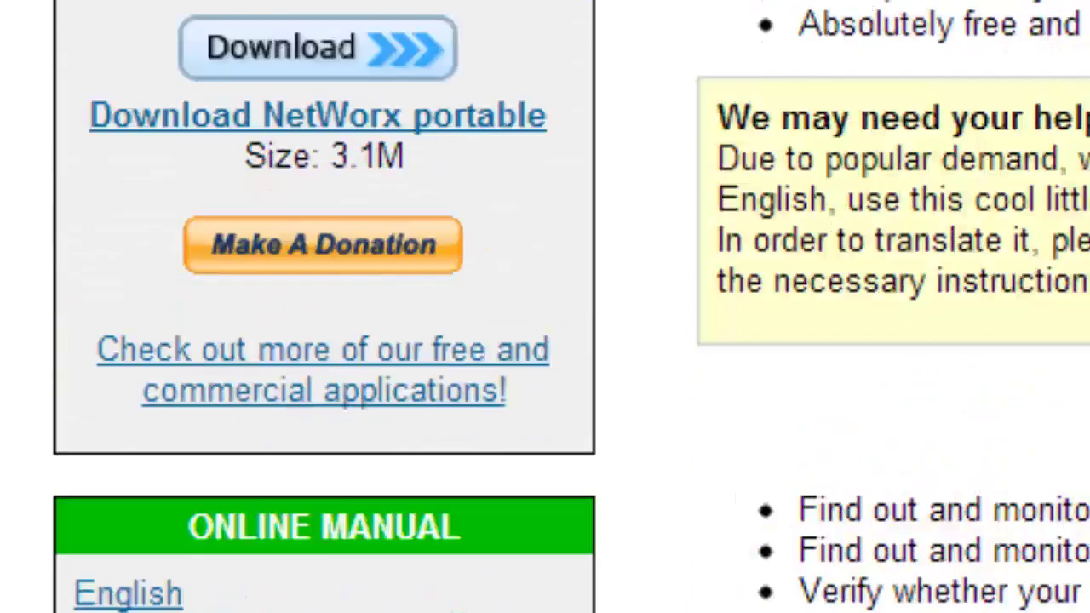
pyautogui.scroll(9, 871, 499)
pyautogui.scroll(-3, 1013, 441)
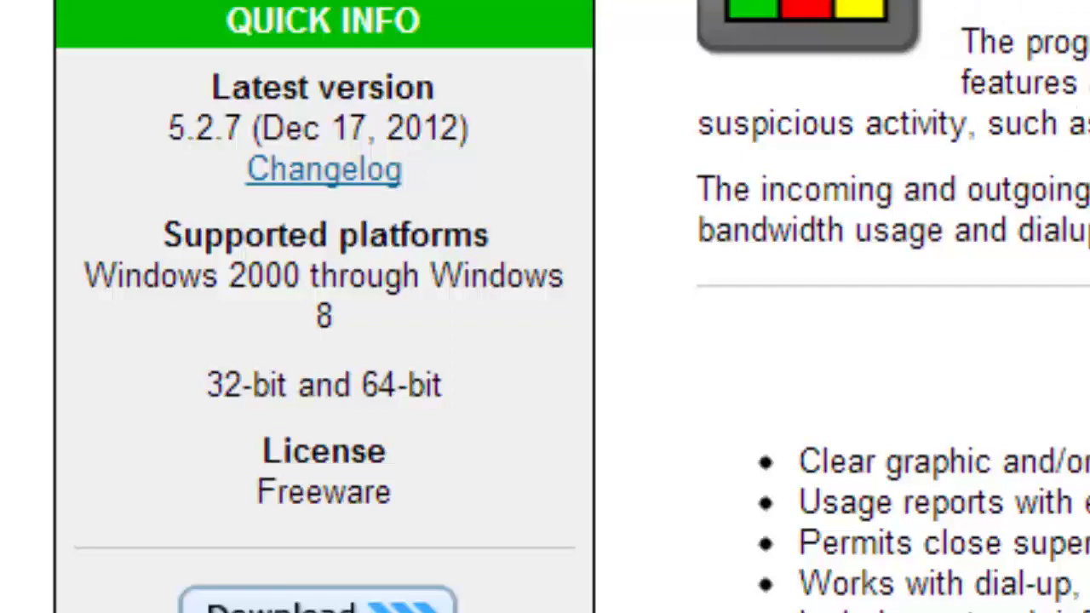
# Launch the NetWorx installer from the desktop, accept the license agreement and proceed to component selection
pyautogui.press('super+d')
pyautogui.click(906, 336)
pyautogui.doubleClick(92, 327)
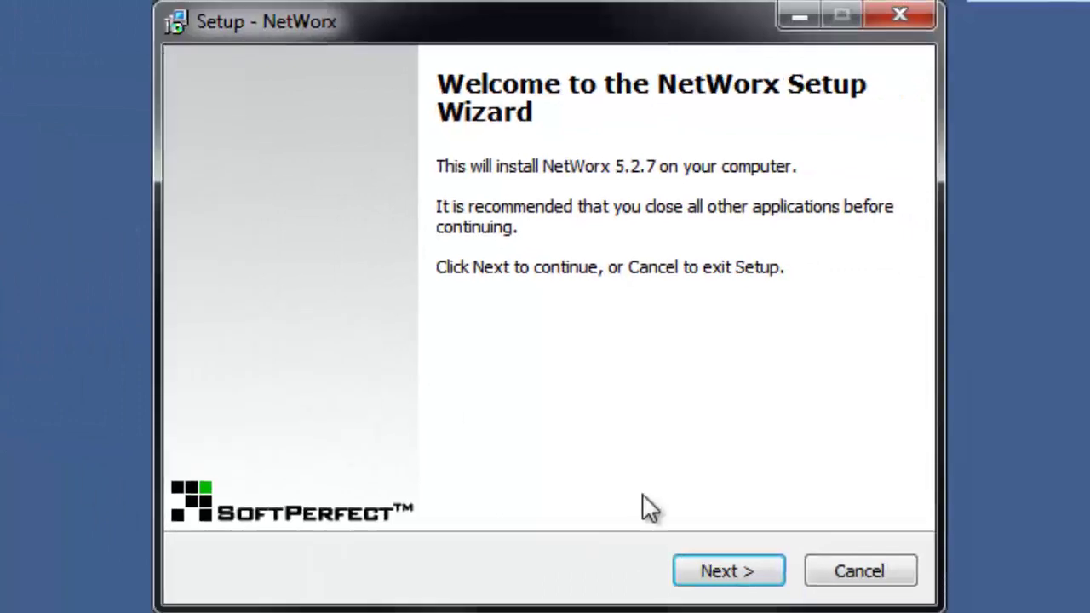
pyautogui.click(691, 569)
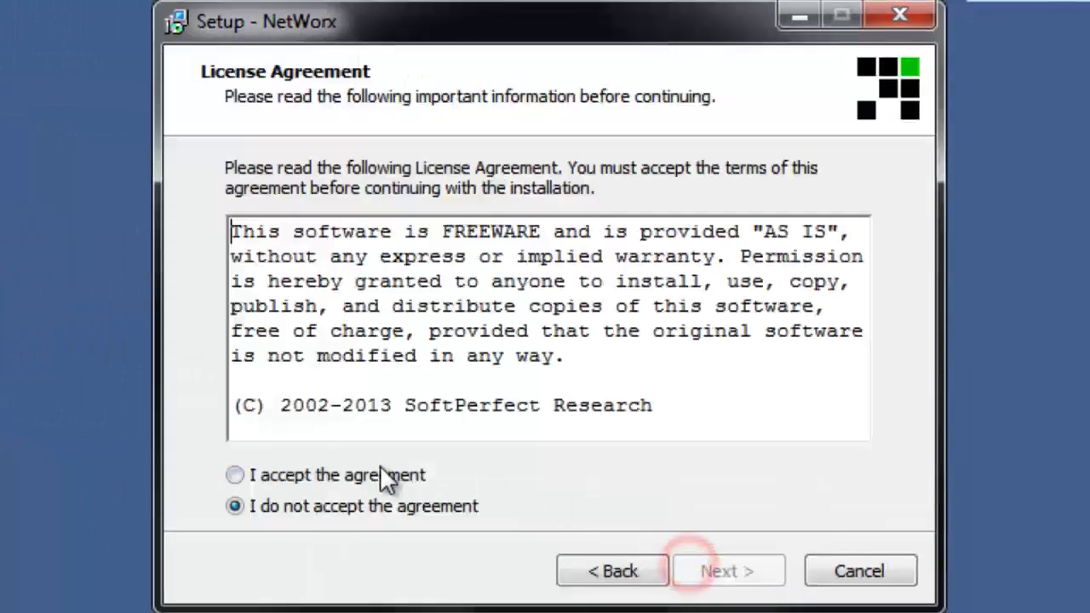
pyautogui.click(353, 475)
pyautogui.click(734, 568)
pyautogui.click(716, 579)
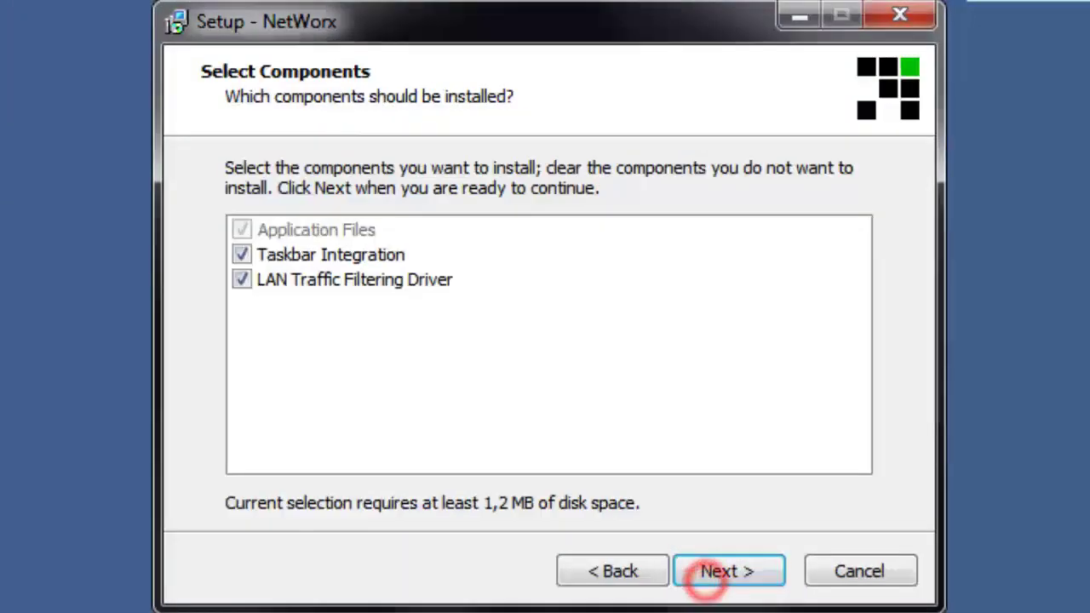
# Install NetWorx with Taskbar Integration and LAN Traffic Filtering Driver, and finish the setup with Launch NetWorx enabled
pyautogui.click(758, 583)
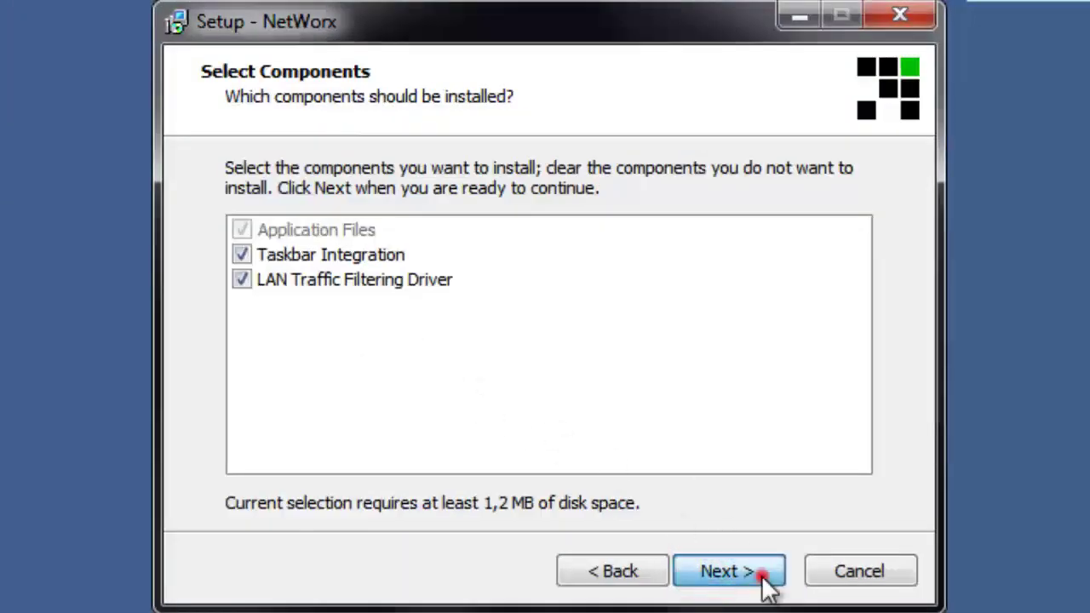
pyautogui.click(744, 584)
pyautogui.click(740, 579)
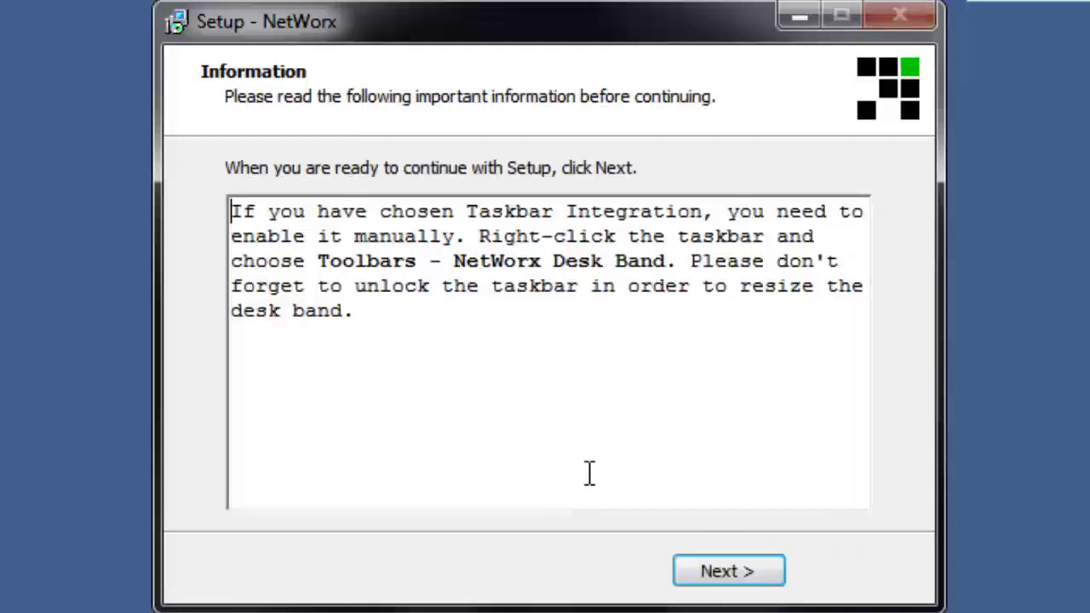
pyautogui.click(728, 579)
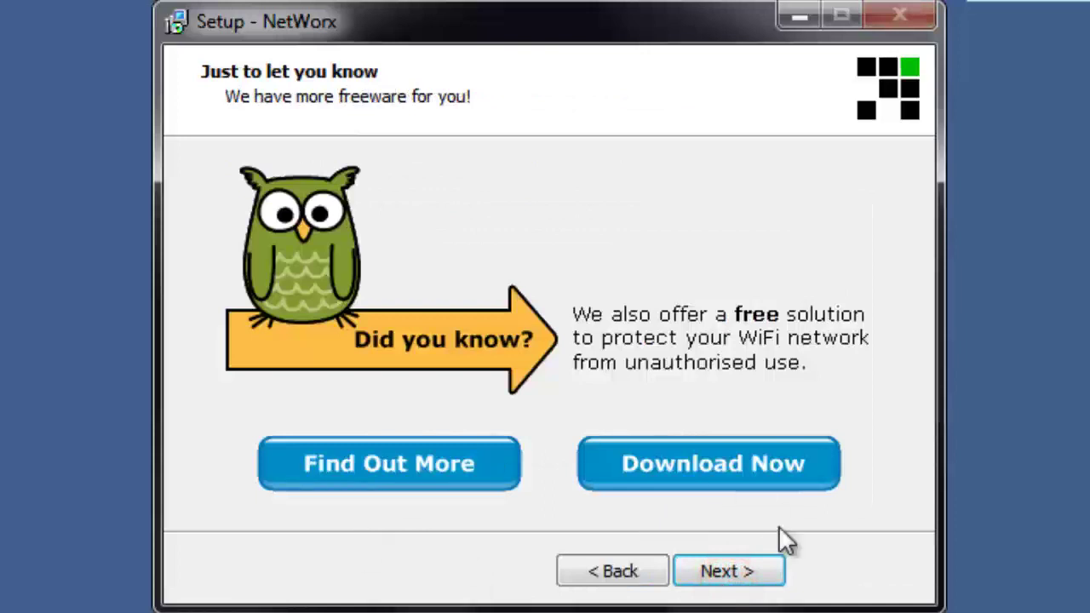
pyautogui.click(721, 565)
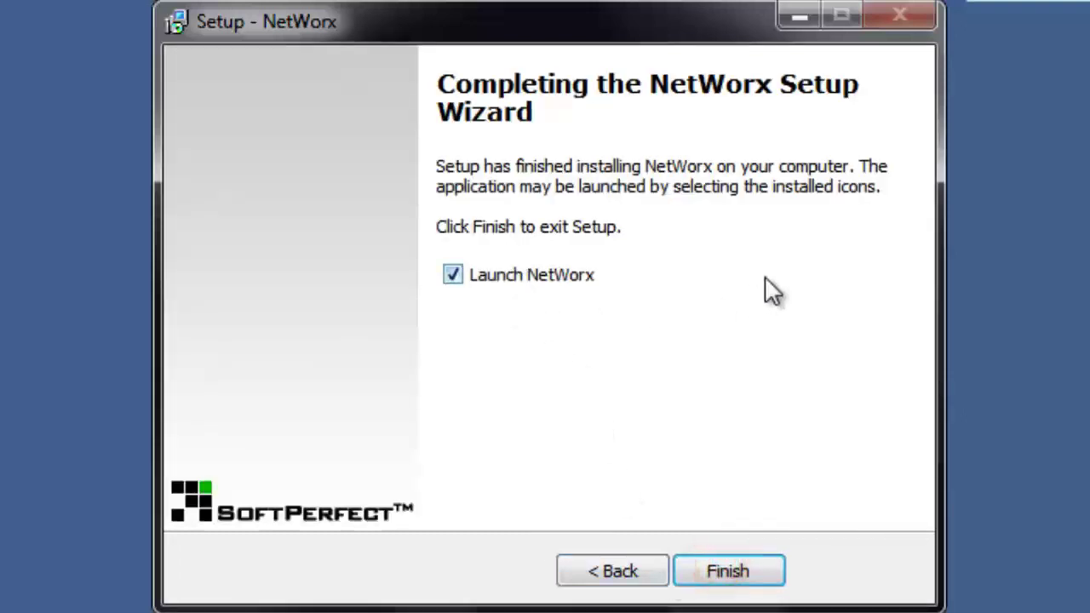
pyautogui.click(723, 571)
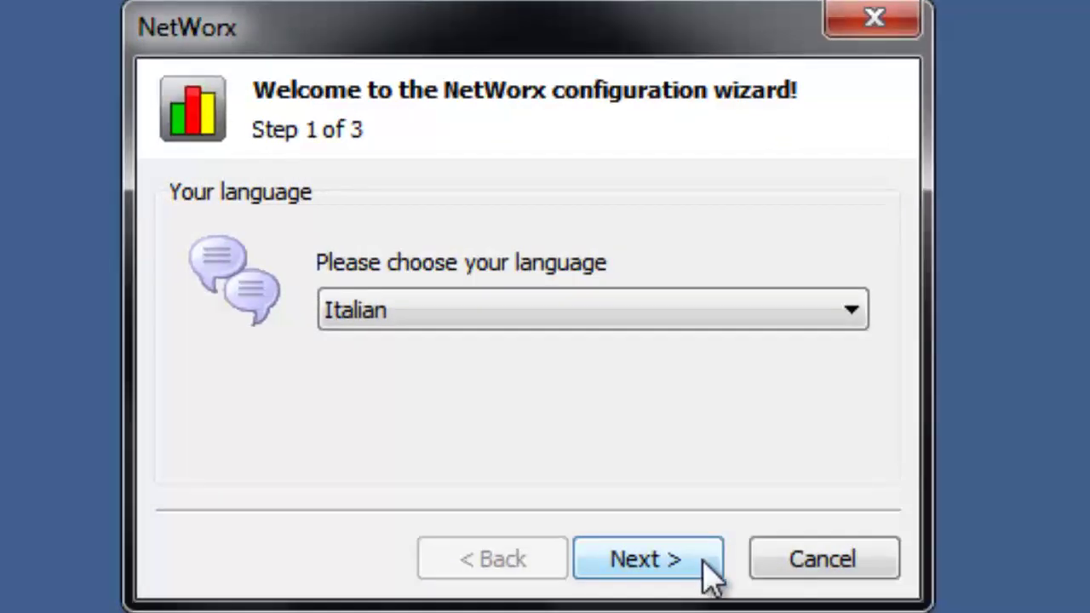
# Complete the NetWorx configuration wizard with Italian, "Tutte le connessioni" and automatic update checks disabled
pyautogui.click(708, 575)
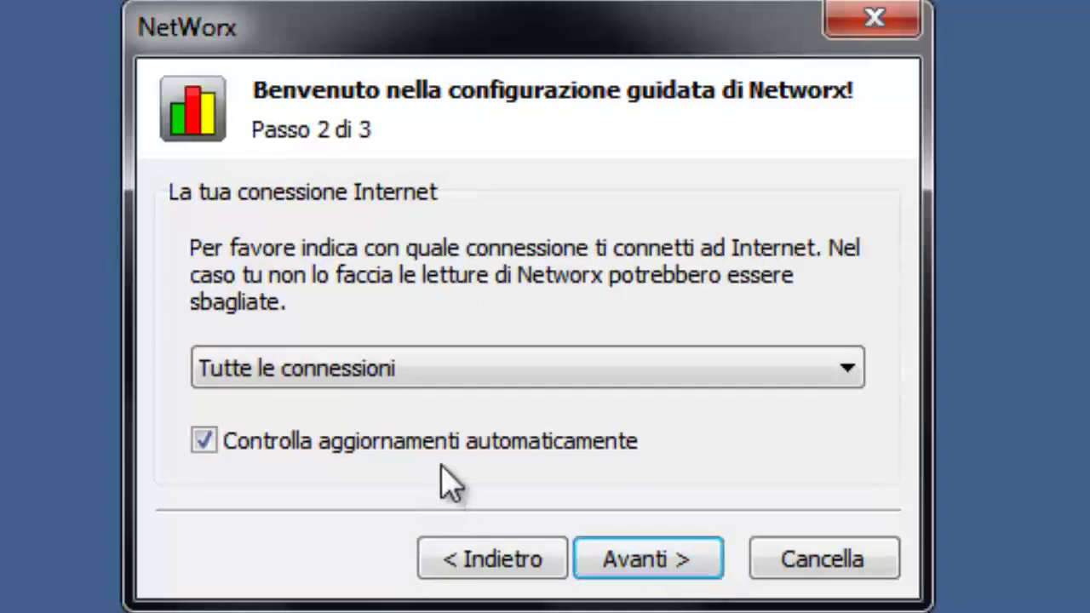
pyautogui.click(467, 461)
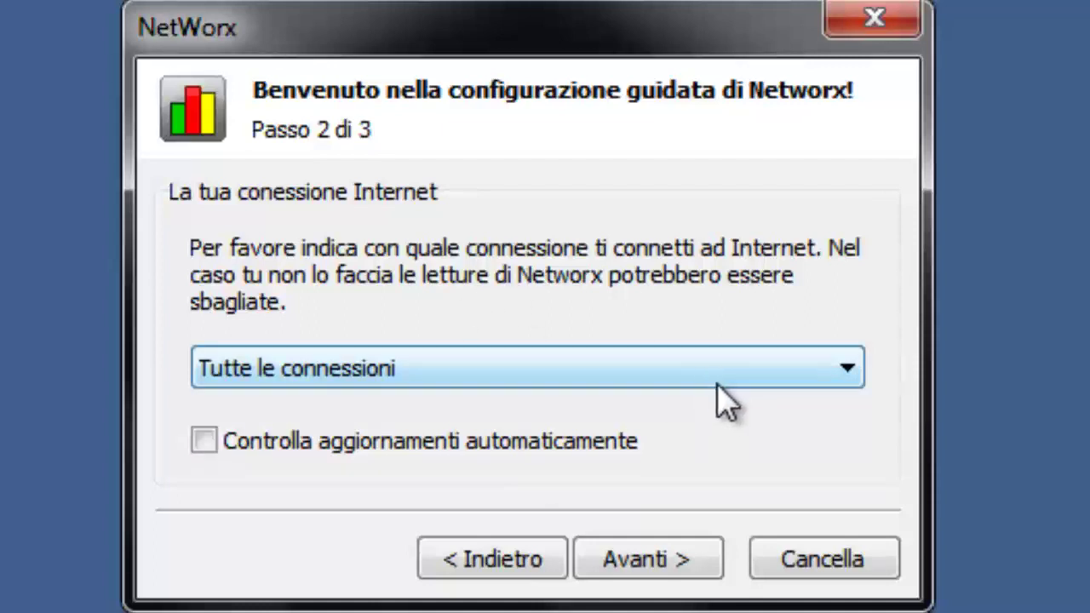
pyautogui.click(648, 564)
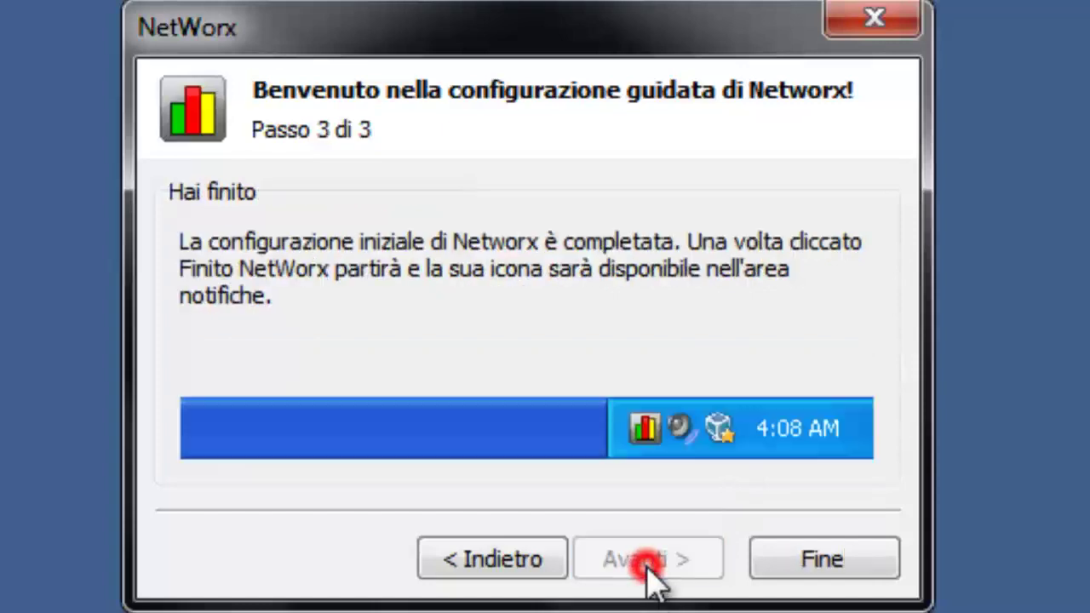
pyautogui.click(823, 544)
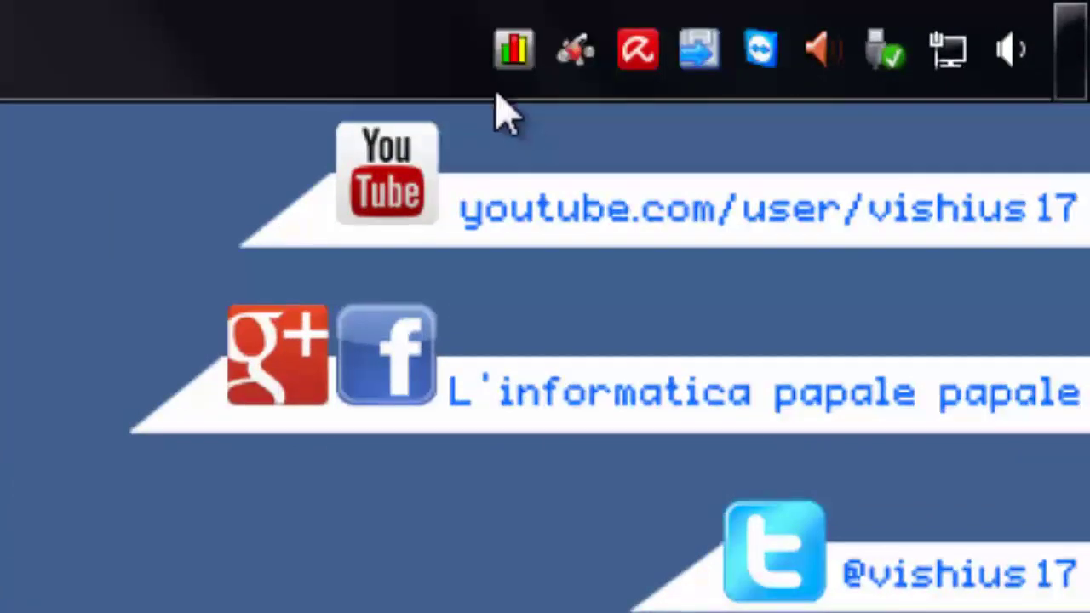
# Open the NetWorx usage report and look through its daily, weekly, monthly, modem session and hourly average views
pyautogui.moveTo(513, 56)
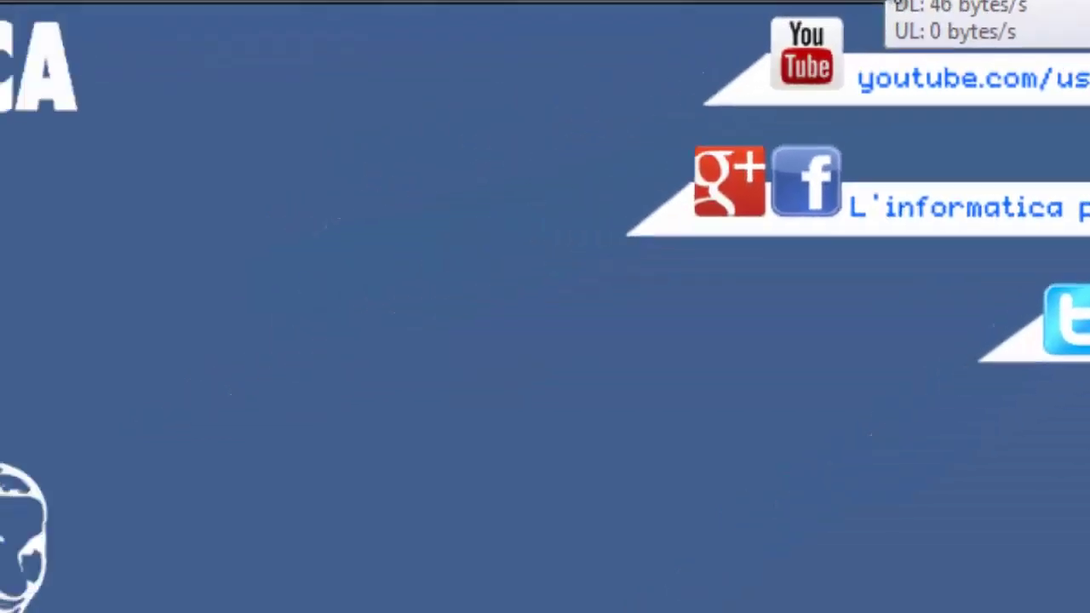
pyautogui.doubleClick(513, 48)
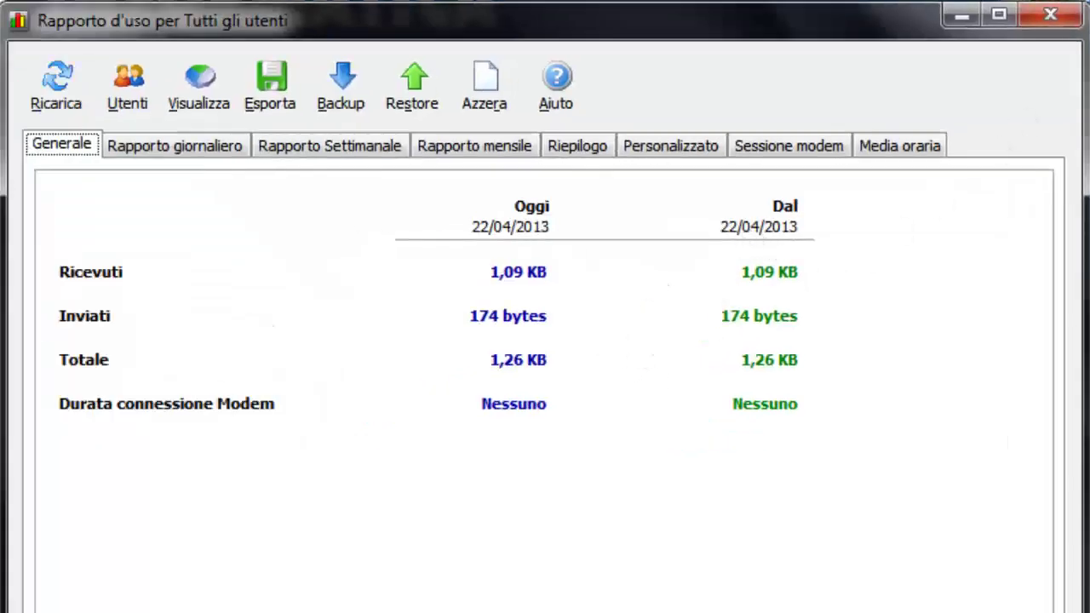
pyautogui.click(159, 146)
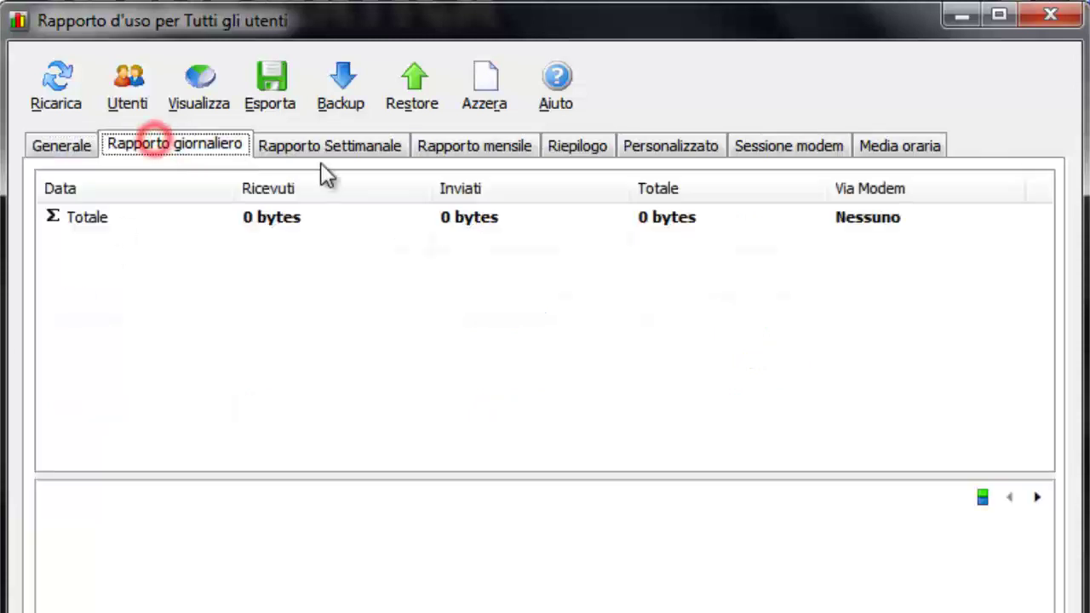
pyautogui.click(344, 150)
pyautogui.click(183, 149)
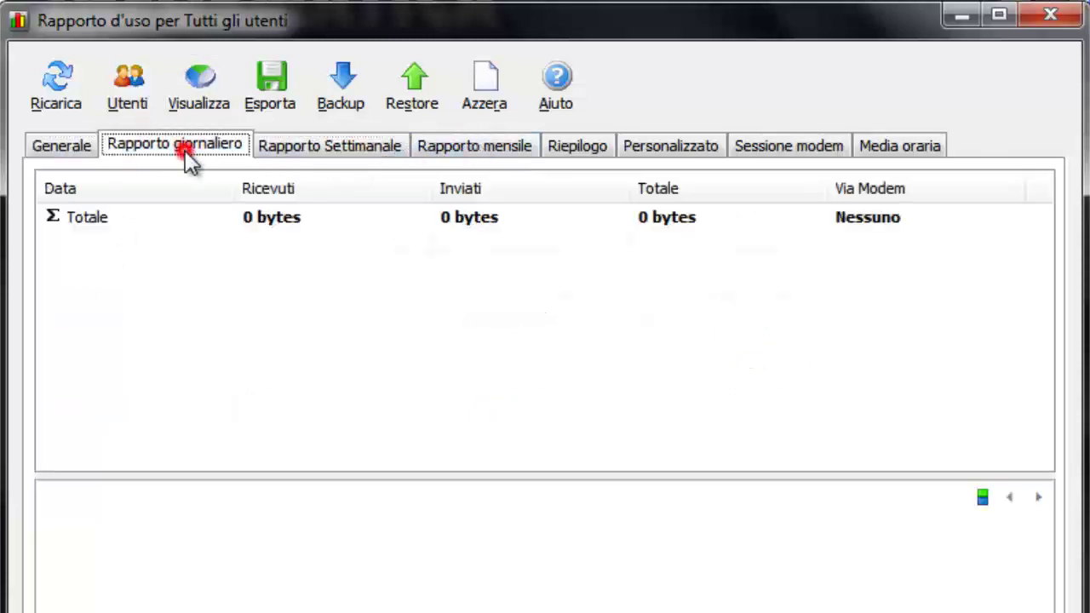
pyautogui.click(332, 146)
pyautogui.click(494, 158)
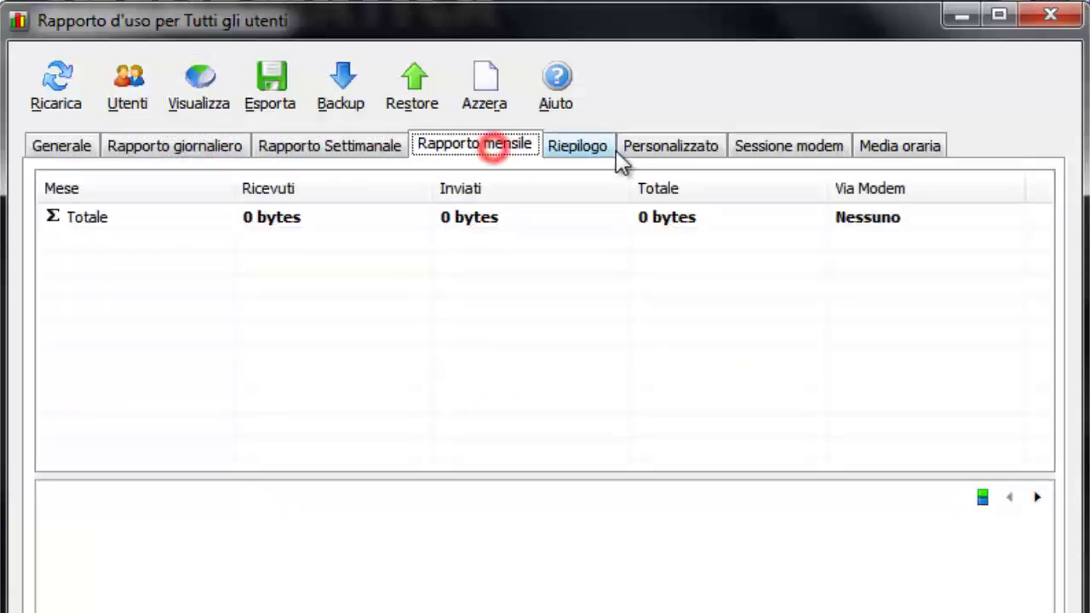
pyautogui.click(905, 150)
pyautogui.click(792, 147)
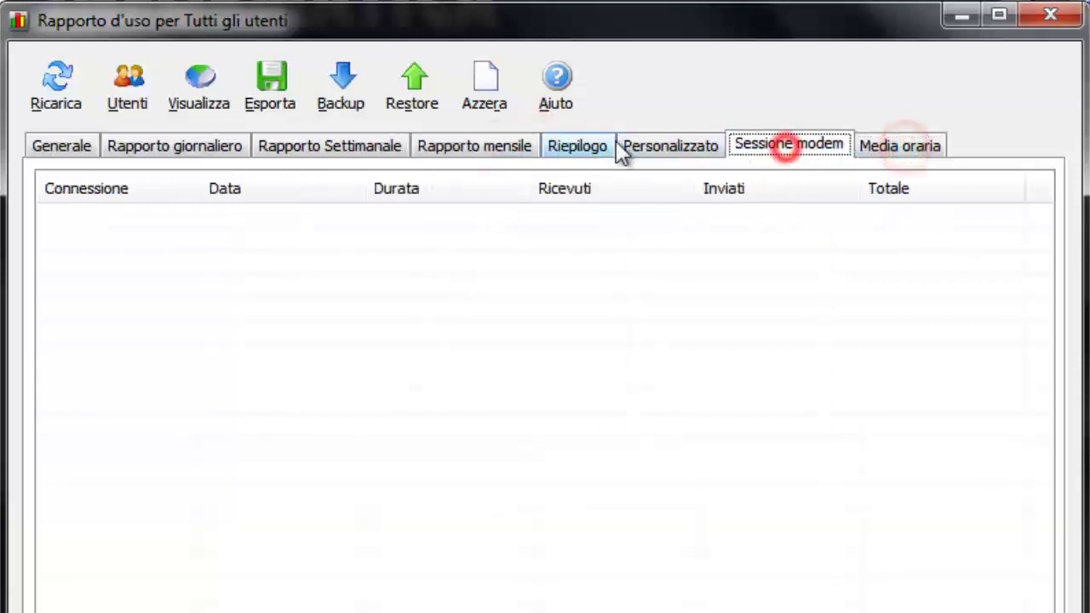
pyautogui.click(612, 143)
# Compare the general traffic summary with the daily report, and bring up the weekly report
pyautogui.click(50, 146)
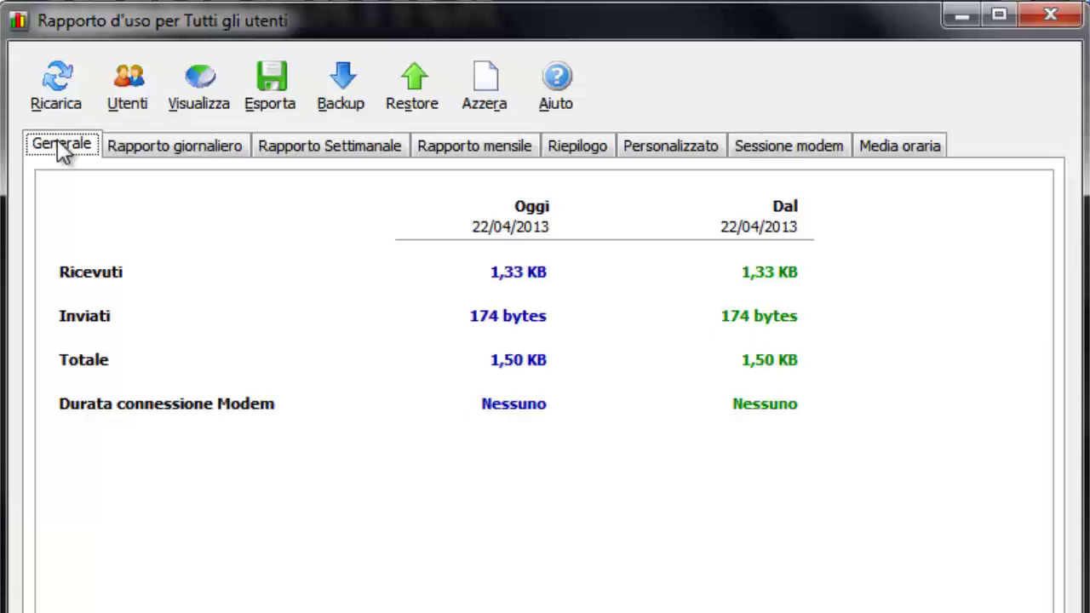
pyautogui.click(146, 148)
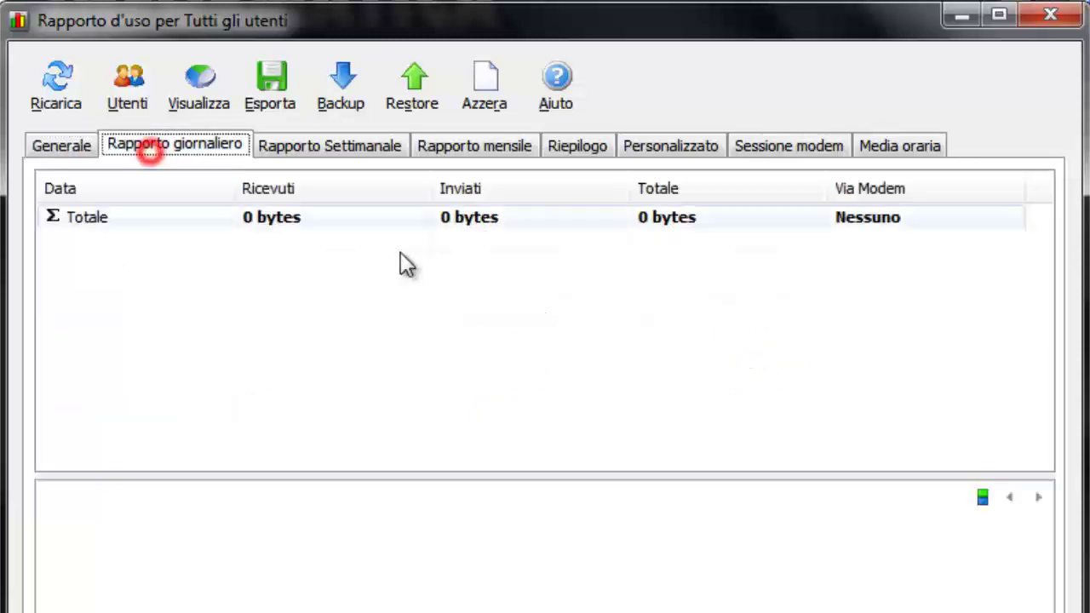
pyautogui.click(87, 145)
pyautogui.click(189, 155)
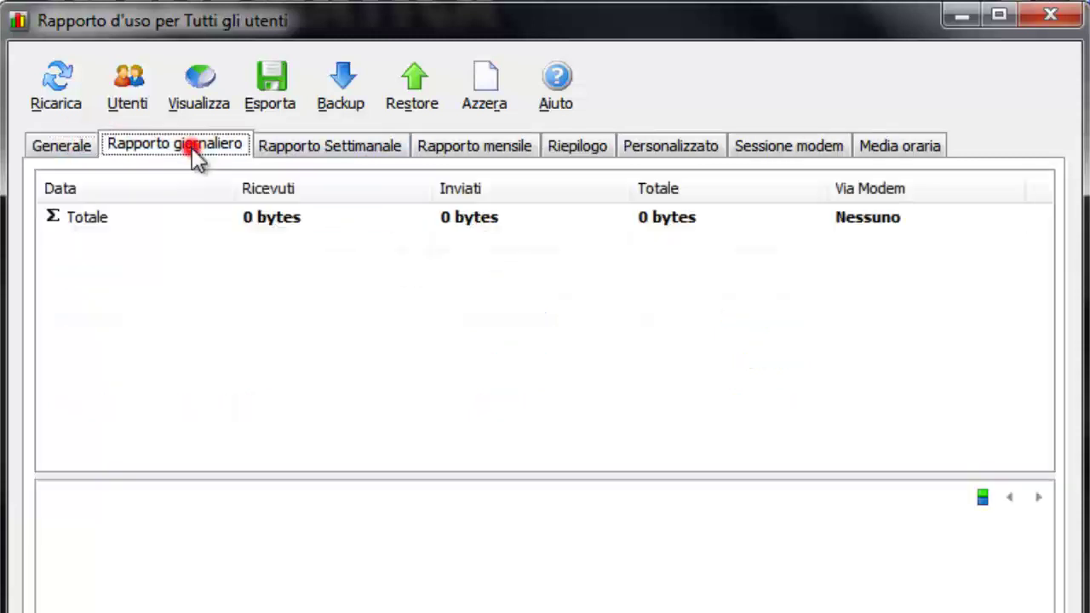
pyautogui.click(311, 152)
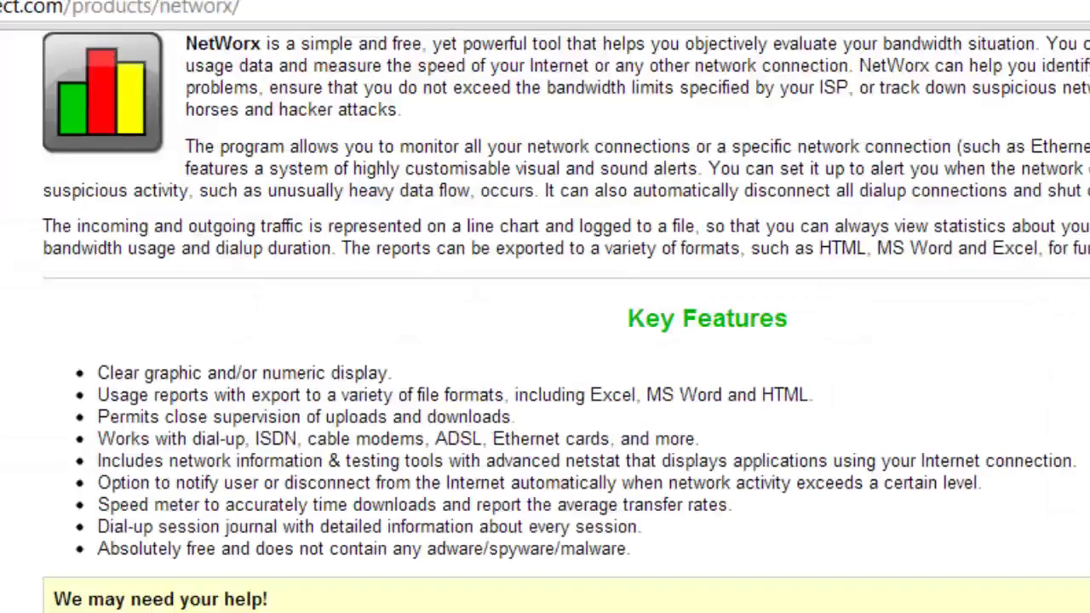
# Review the key features and the sample usage report screenshots on the NetWorx product page
pyautogui.scroll(1, 774, 255)
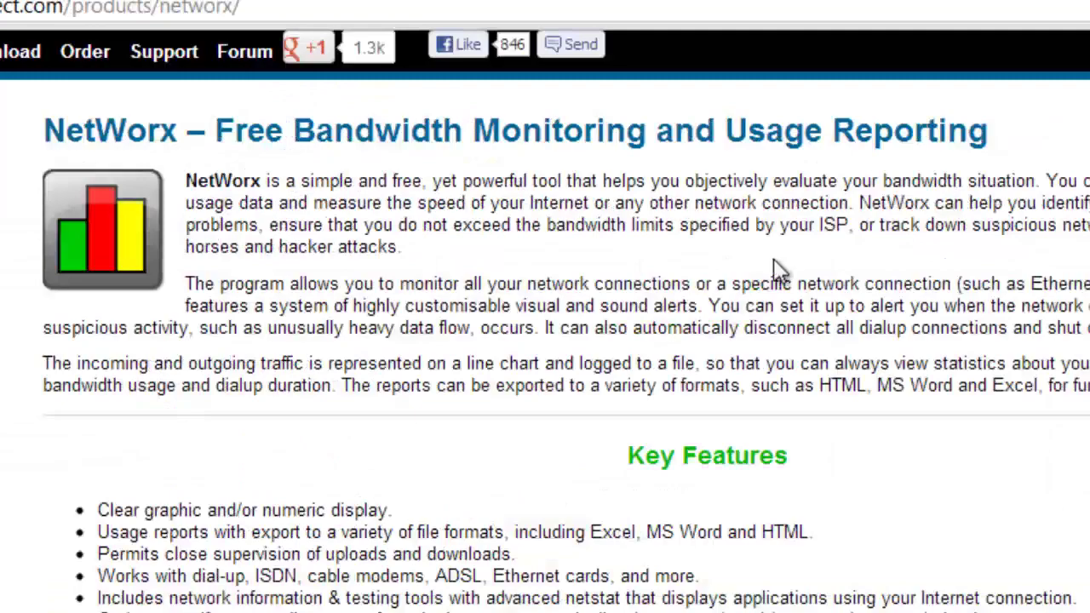
pyautogui.scroll(-5, 767, 273)
pyautogui.scroll(7, 753, 286)
pyautogui.scroll(-2, 744, 270)
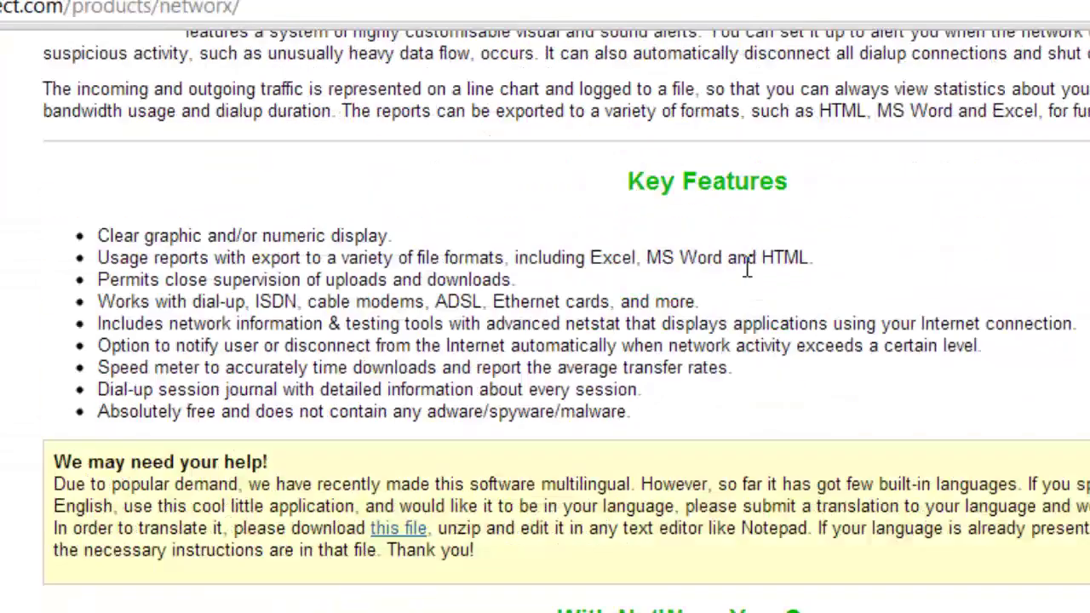
pyautogui.scroll(-4, 744, 271)
pyautogui.scroll(-10, 743, 268)
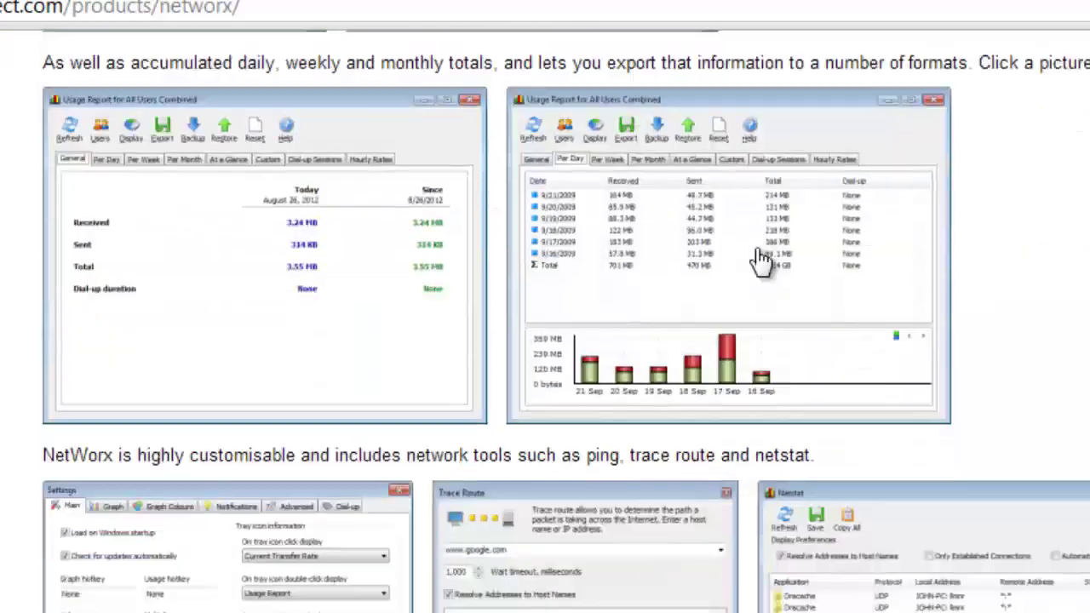
pyautogui.scroll(10, 800, 251)
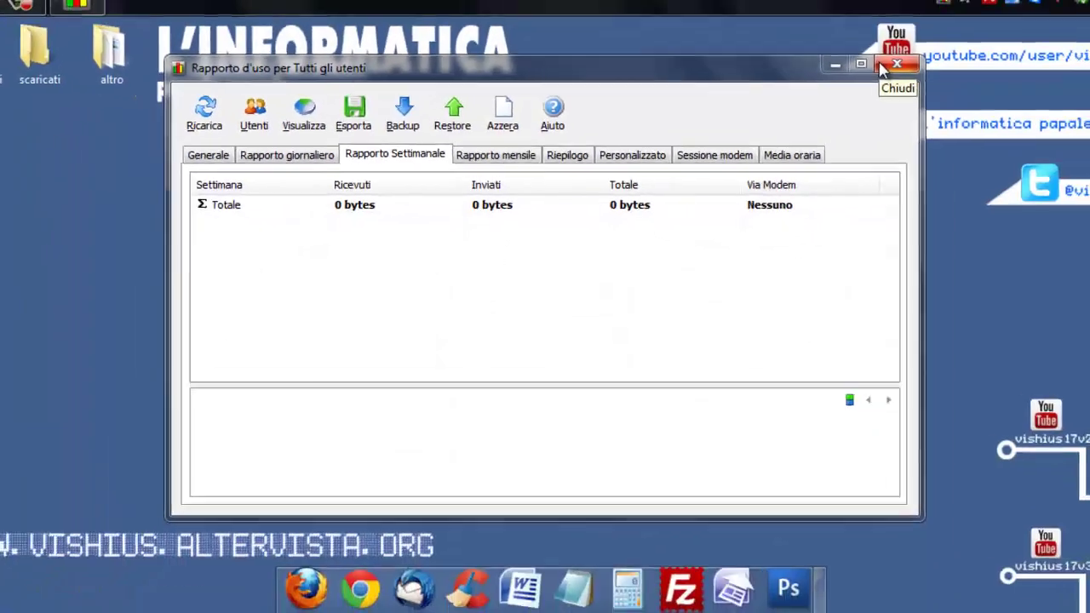
# Close the usage report and open NetWorx's NetStat tool to examine the connections listed per application
pyautogui.click(974, 36)
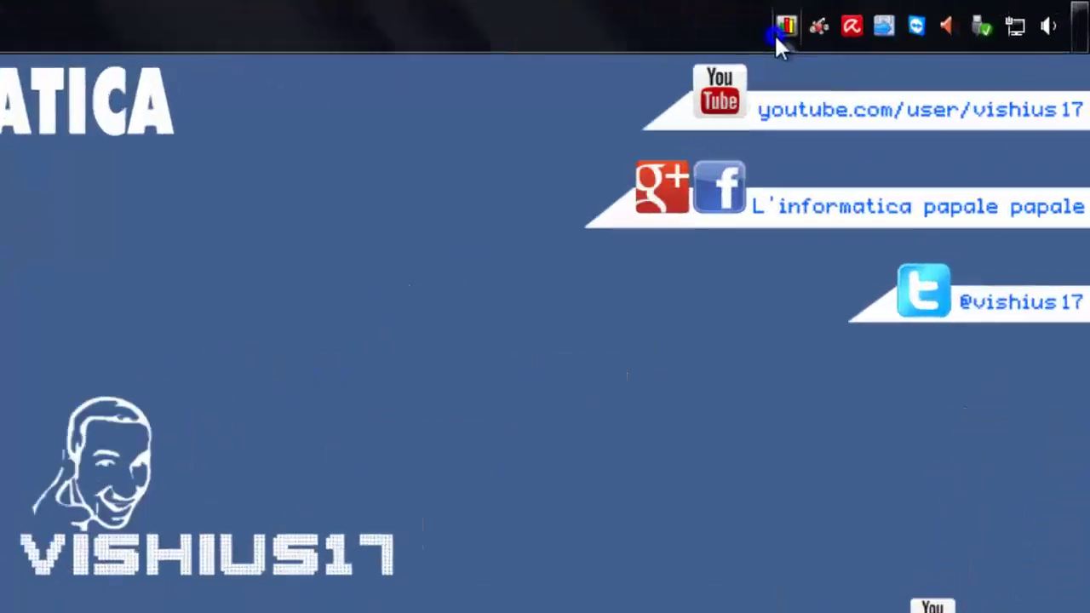
pyautogui.rightClick(898, 17)
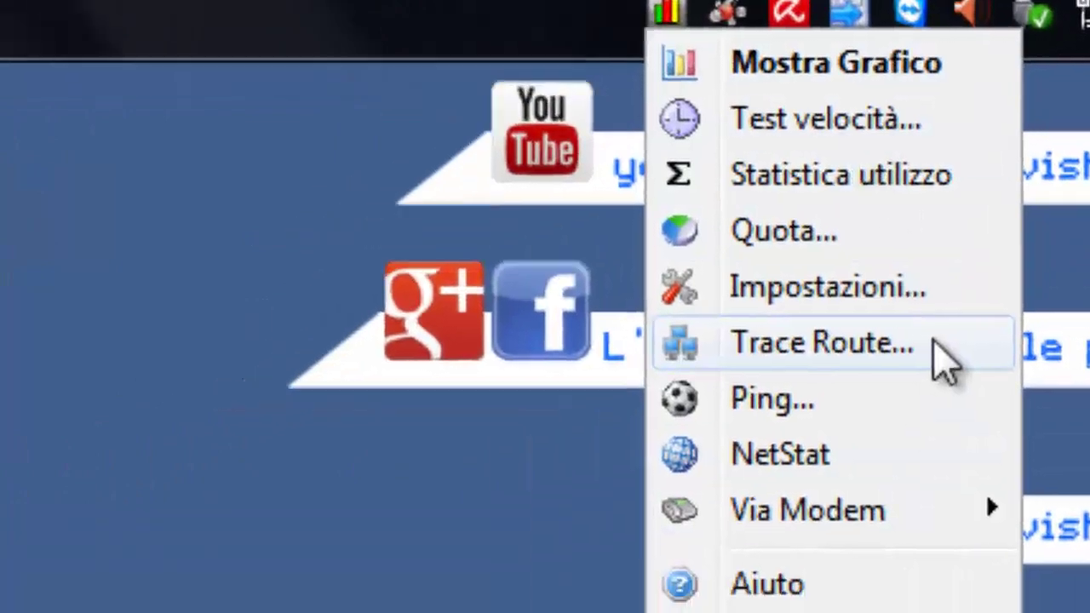
pyautogui.click(937, 398)
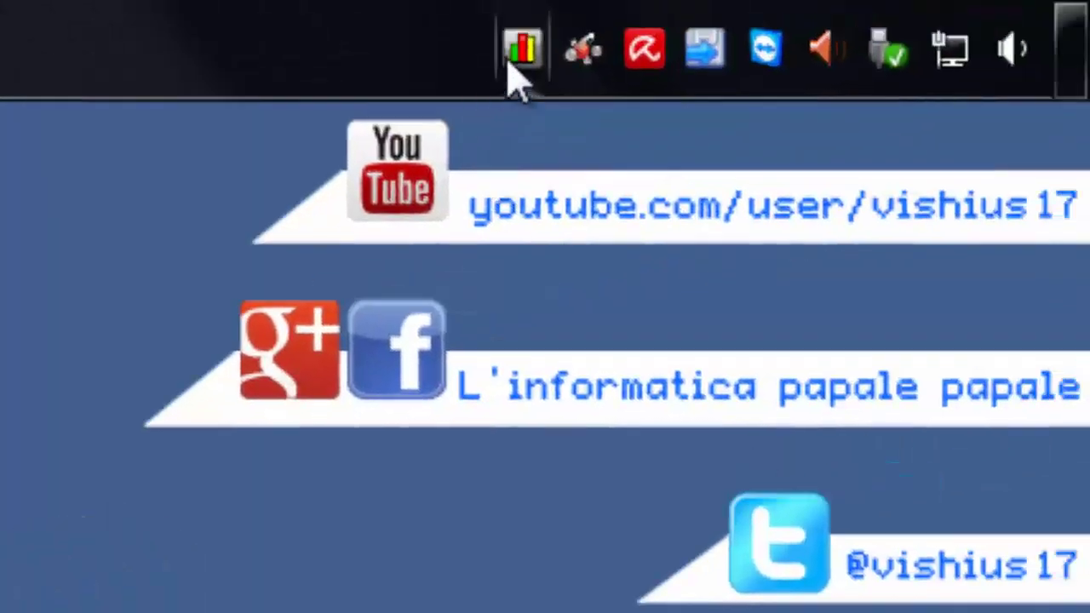
pyautogui.rightClick(511, 63)
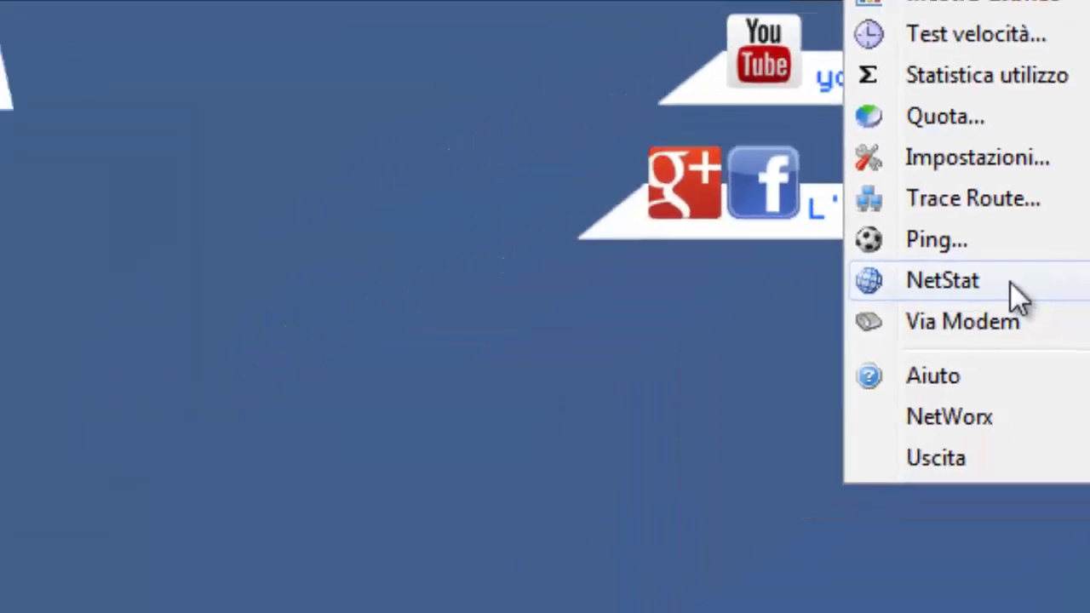
pyautogui.click(771, 477)
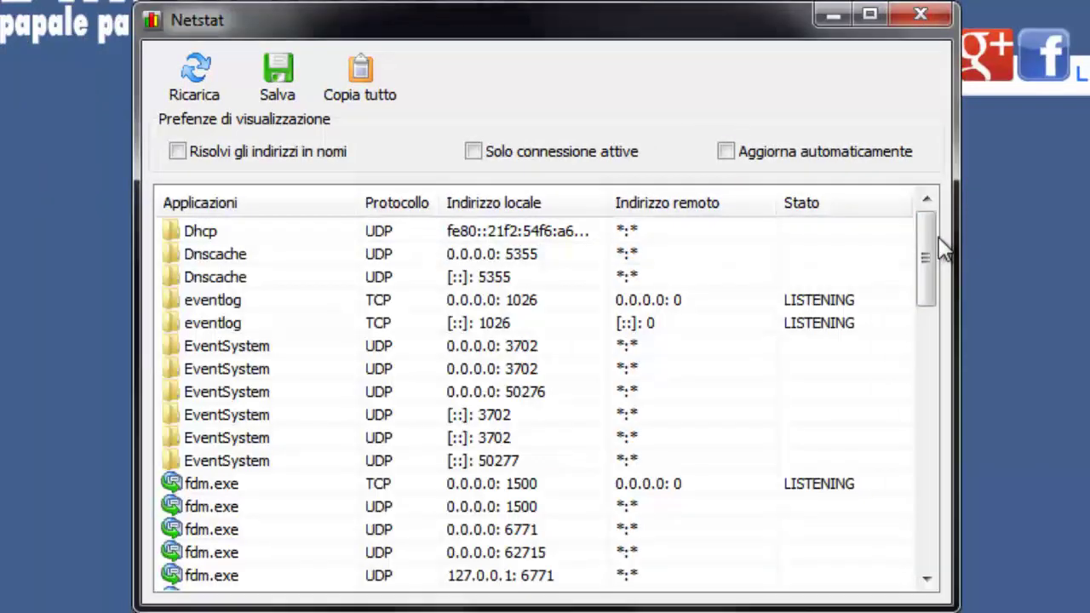
pyautogui.moveTo(929, 239); pyautogui.dragTo(960, 175)
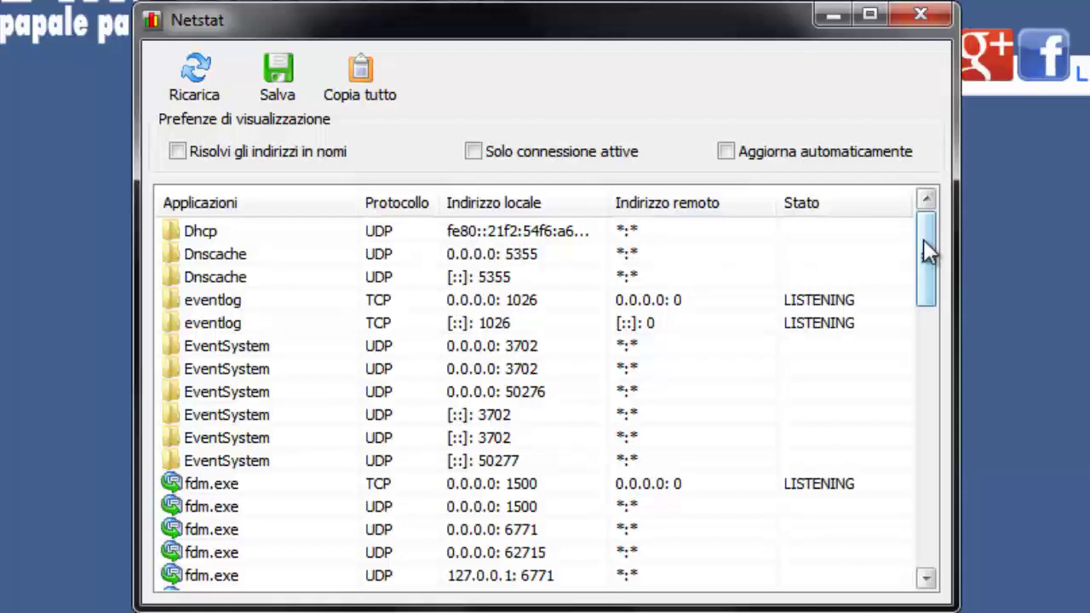
# Examine the protocols, local and remote addresses and states of the listed connections, from the Dhcp and fdm.exe entries to TeamViewer
pyautogui.moveTo(923, 241); pyautogui.dragTo(936, 304)
pyautogui.click(321, 330)
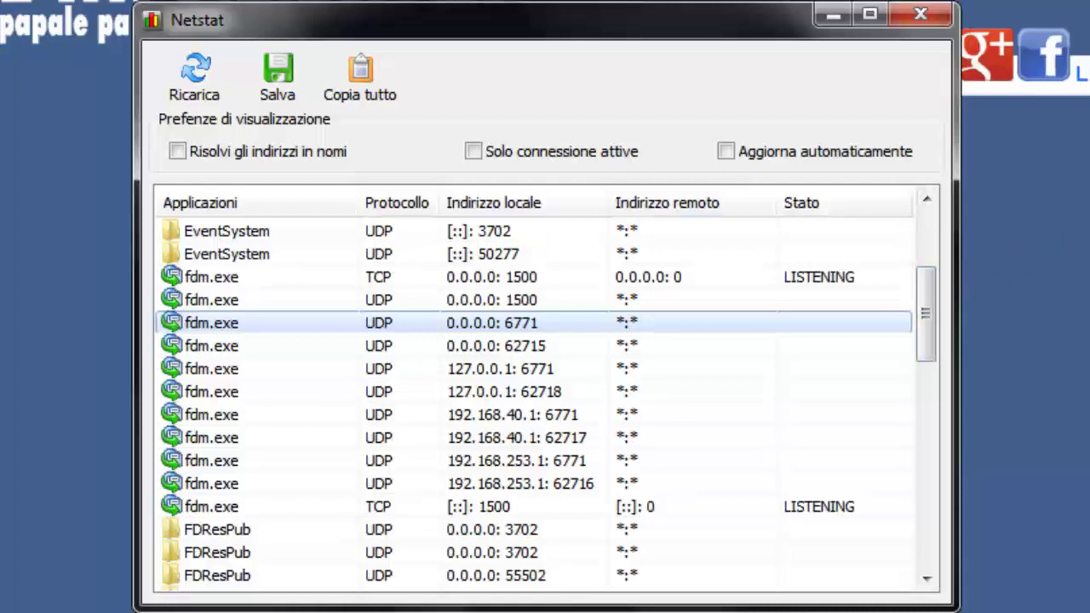
pyautogui.moveTo(929, 282); pyautogui.dragTo(990, 562)
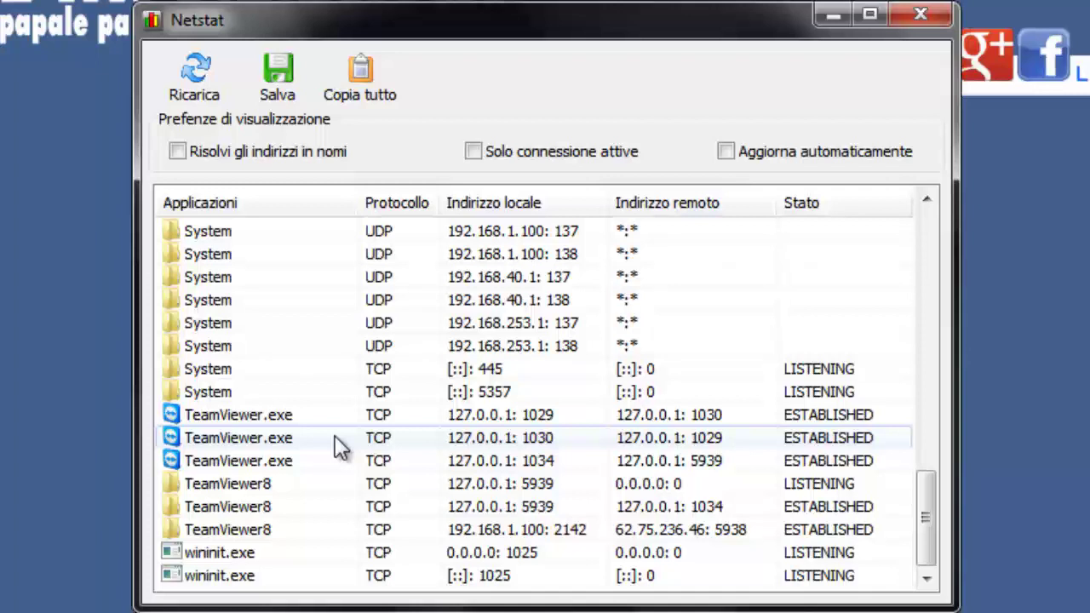
pyautogui.scroll(1, 338, 446)
pyautogui.scroll(10, 338, 446)
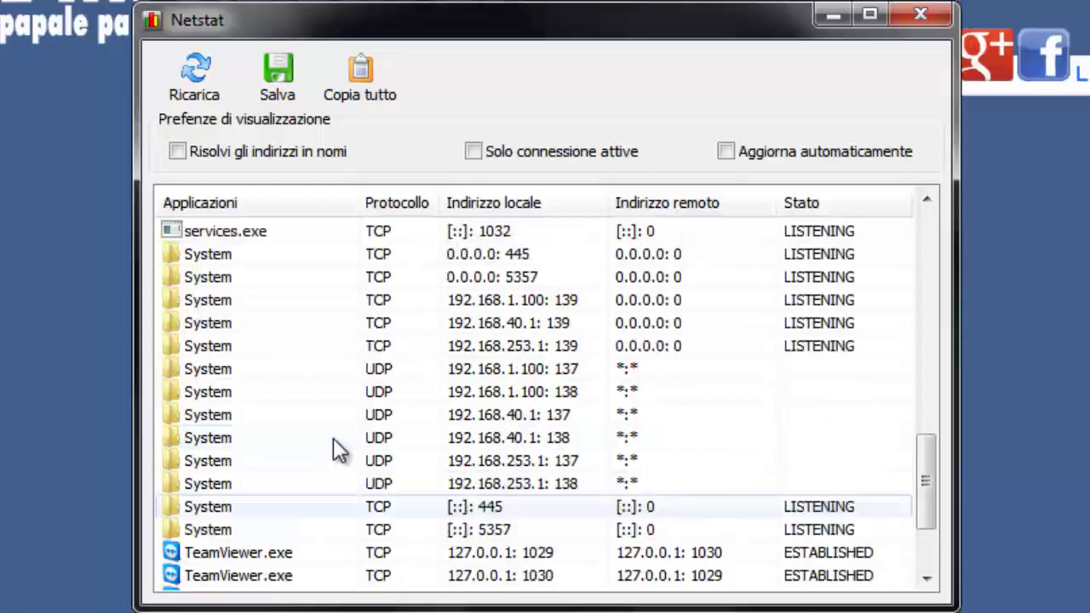
pyautogui.scroll(1, 334, 440)
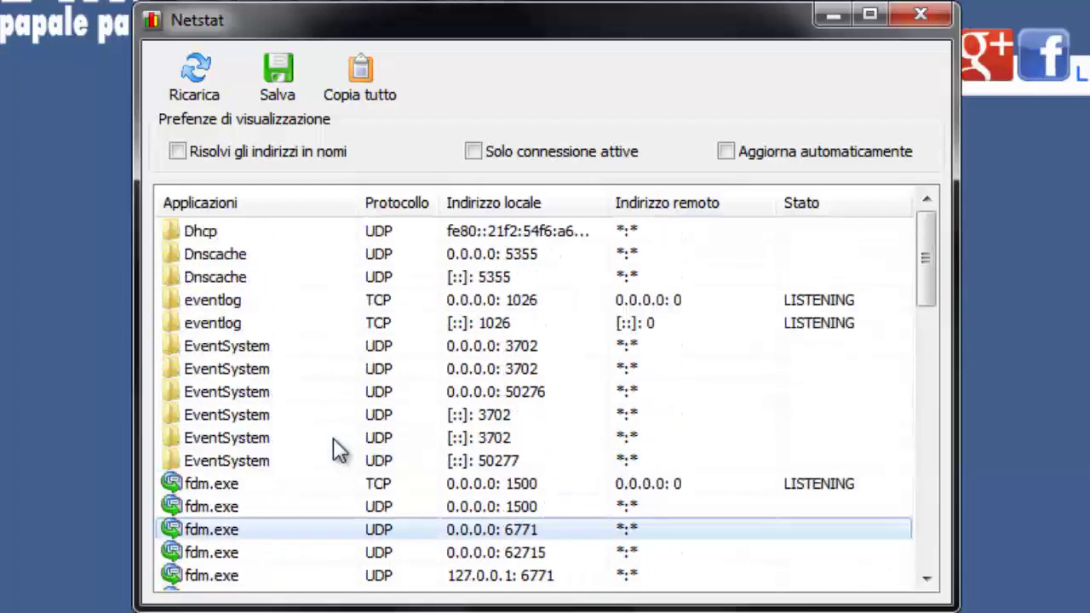
pyautogui.scroll(-2, 337, 451)
pyautogui.scroll(-1, 360, 460)
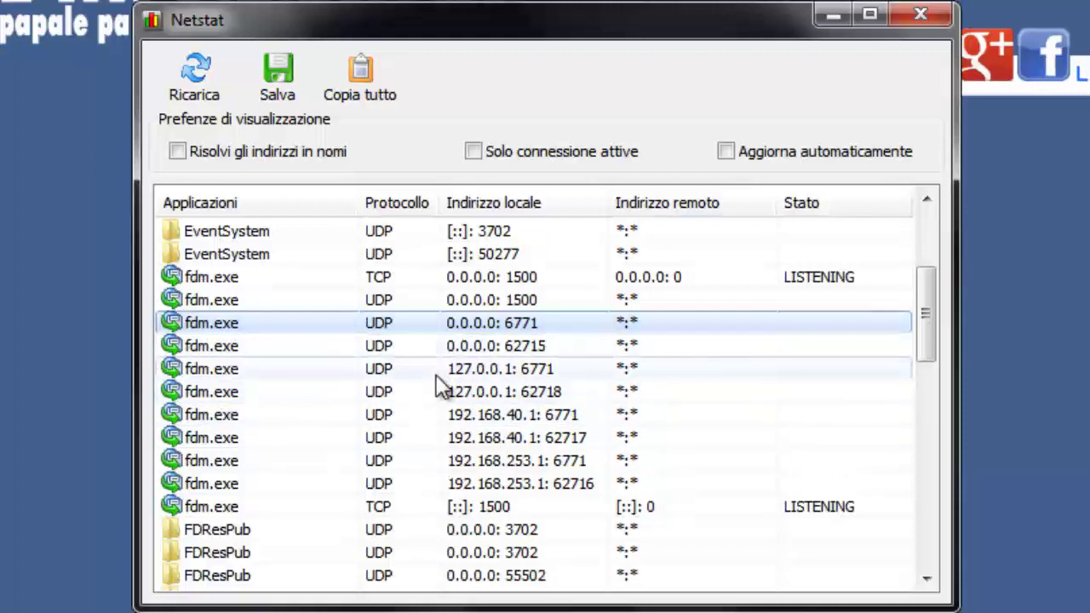
pyautogui.scroll(-1, 438, 388)
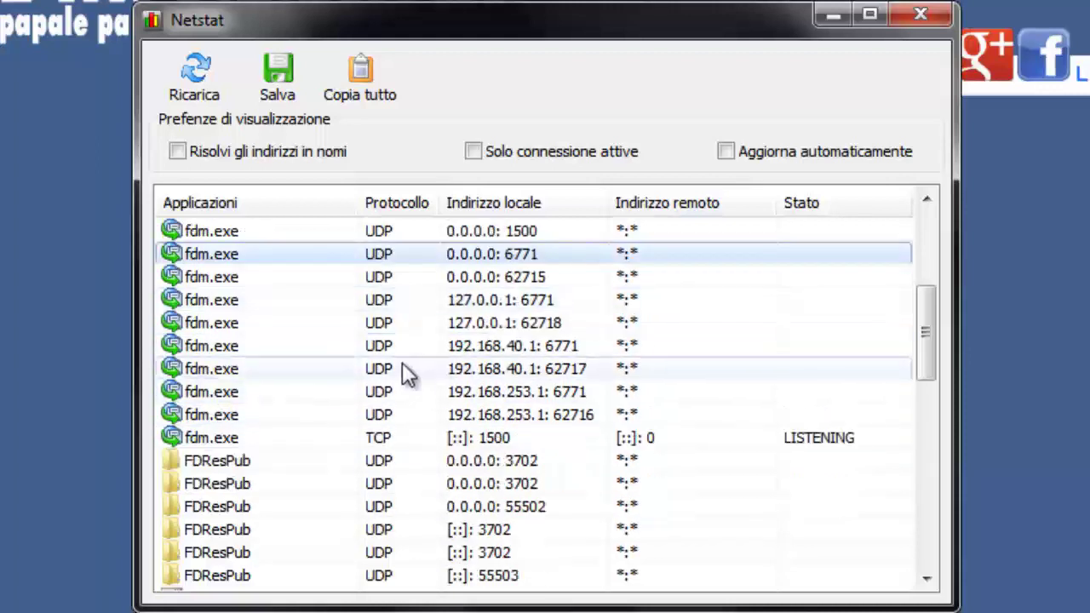
pyautogui.scroll(-3, 417, 347)
pyautogui.scroll(4, 416, 334)
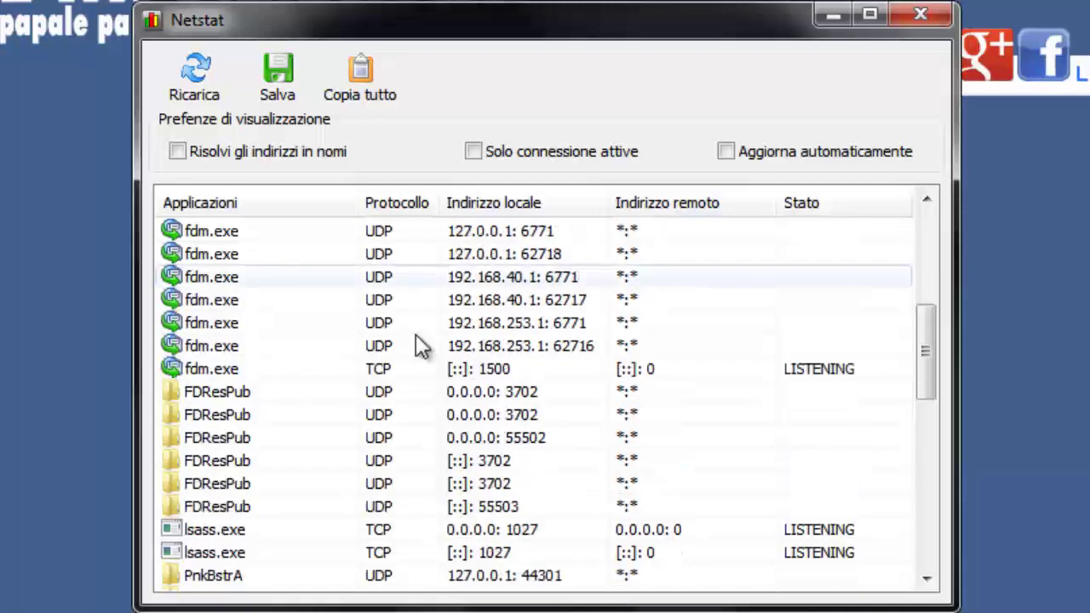
pyautogui.scroll(-4, 420, 334)
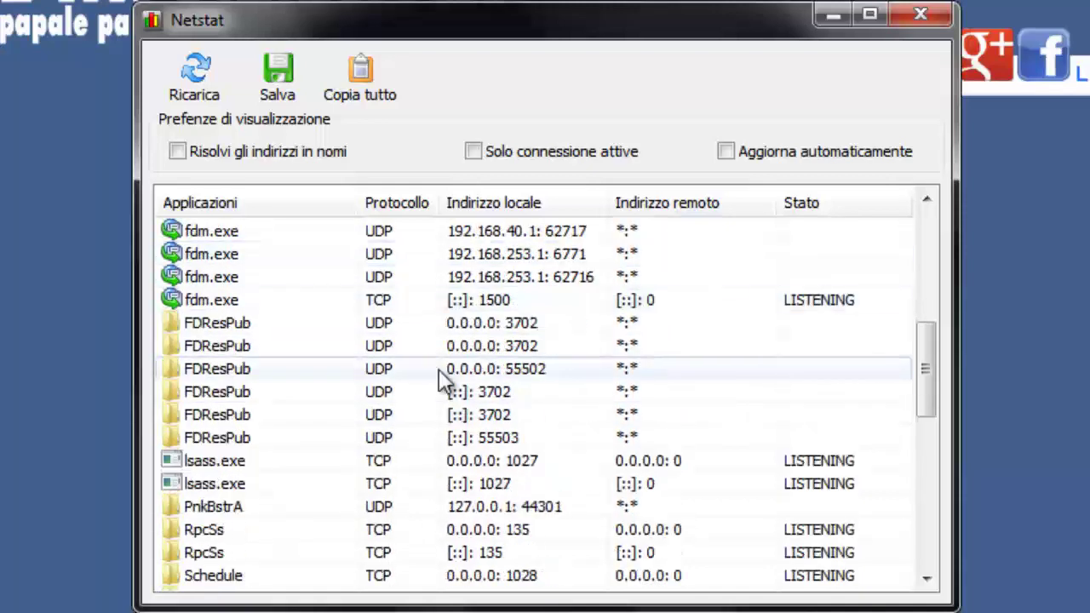
pyautogui.scroll(-6, 451, 374)
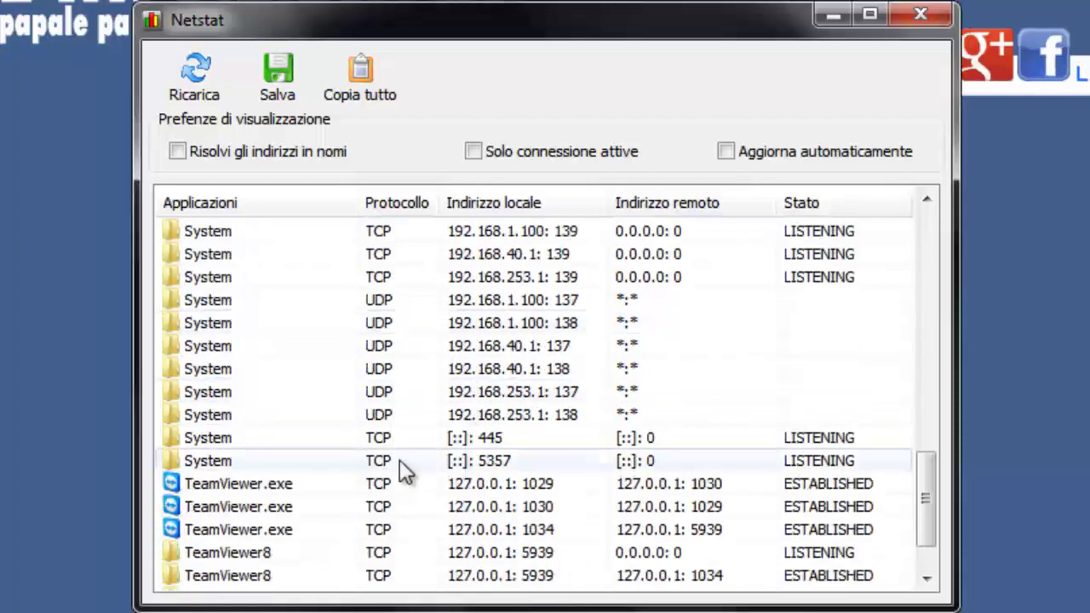
pyautogui.scroll(11, 401, 469)
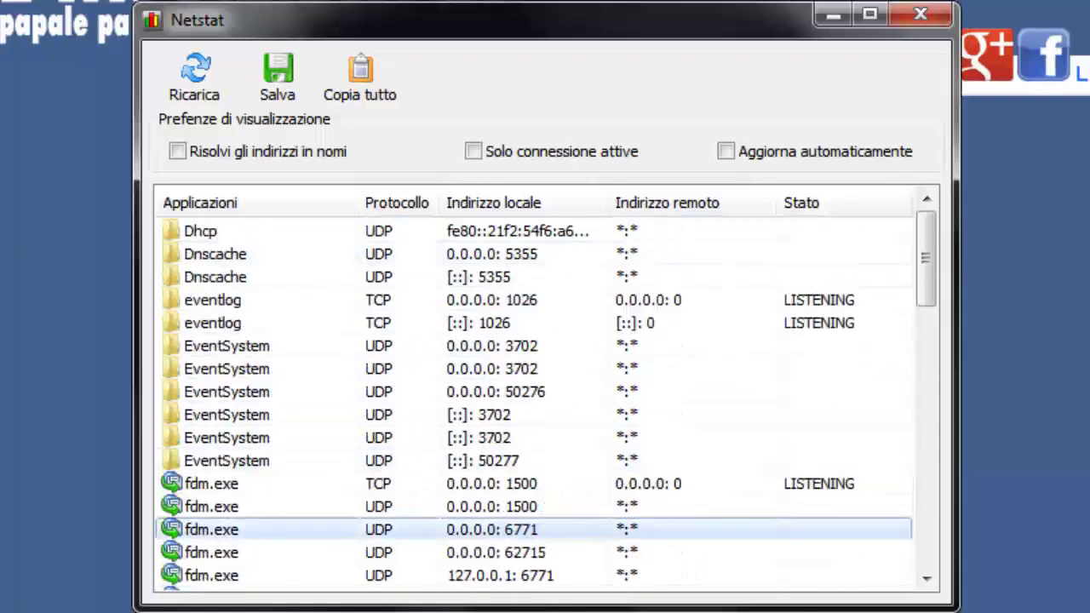
# Turn on automatic updating of the connection list and inspect the chrome.exe entries
pyautogui.click(17, 609)
pyautogui.press('Escape')
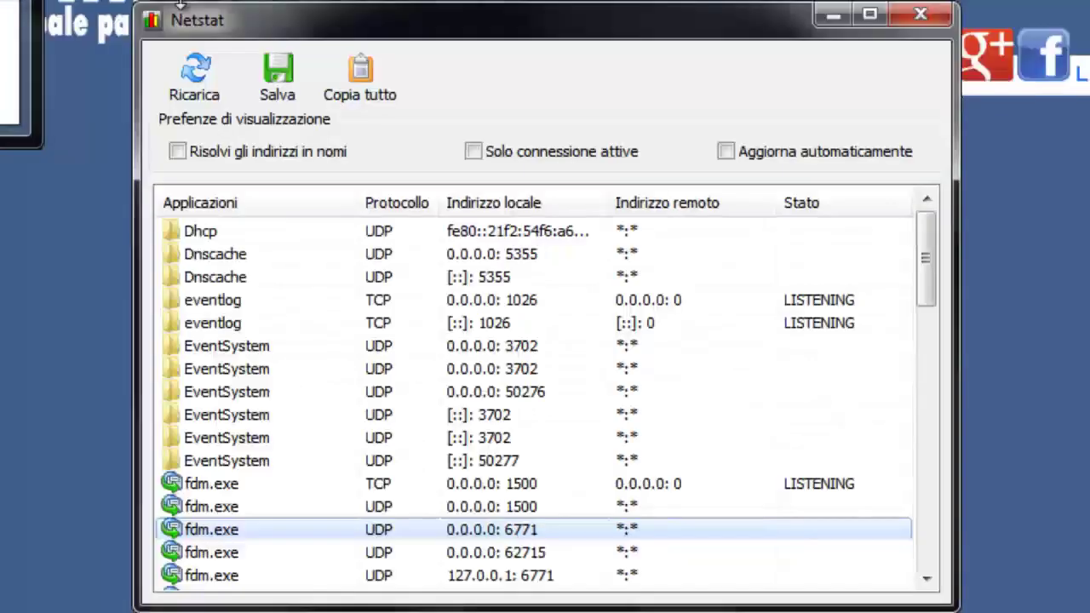
pyautogui.click(772, 151)
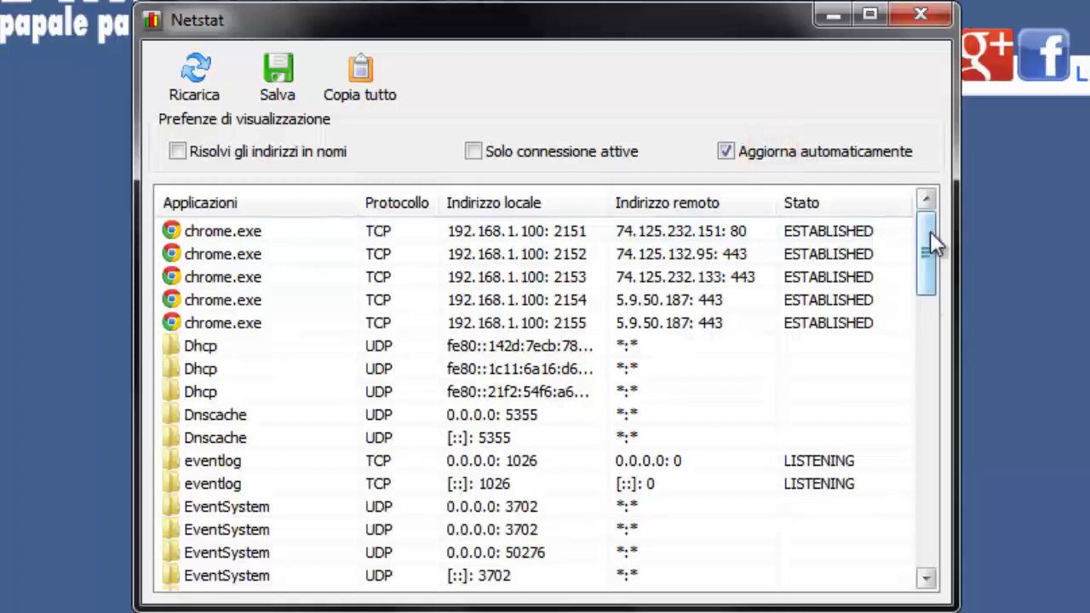
pyautogui.moveTo(930, 230); pyautogui.dragTo(929, 243)
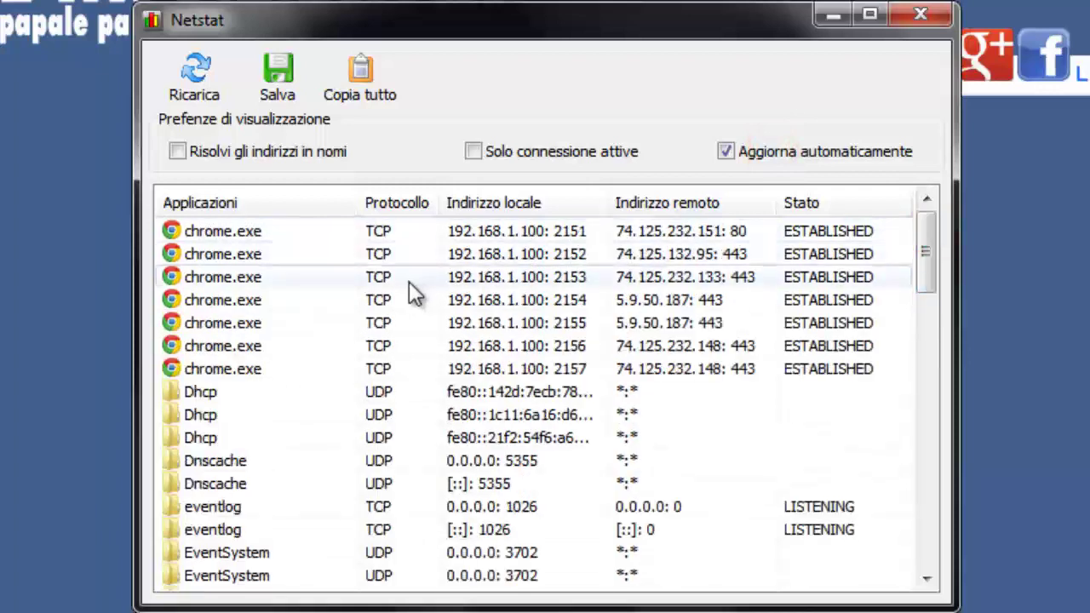
pyautogui.click(281, 275)
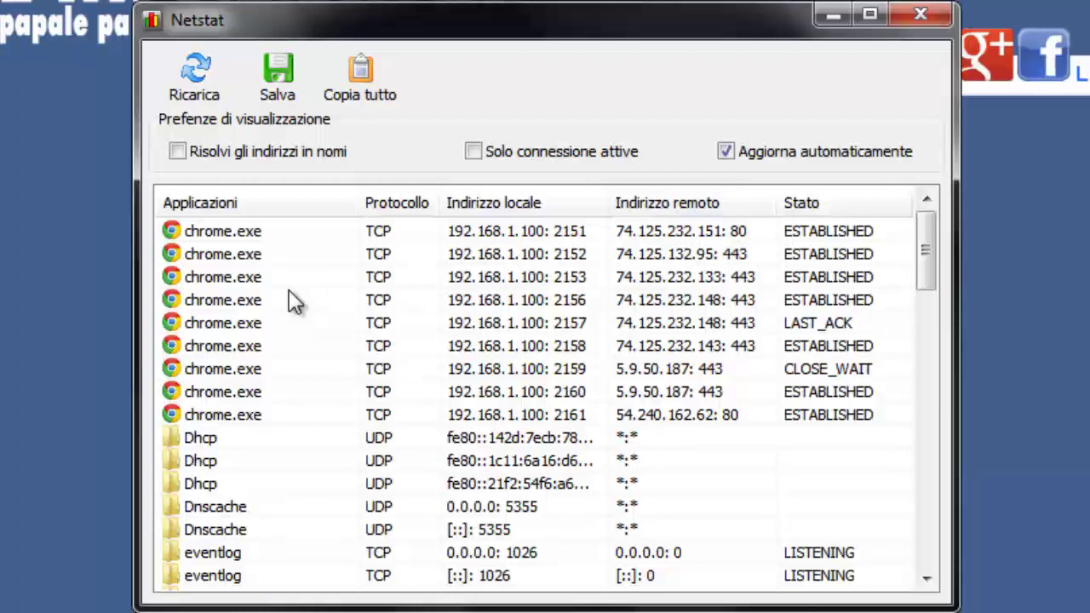
pyautogui.click(314, 254)
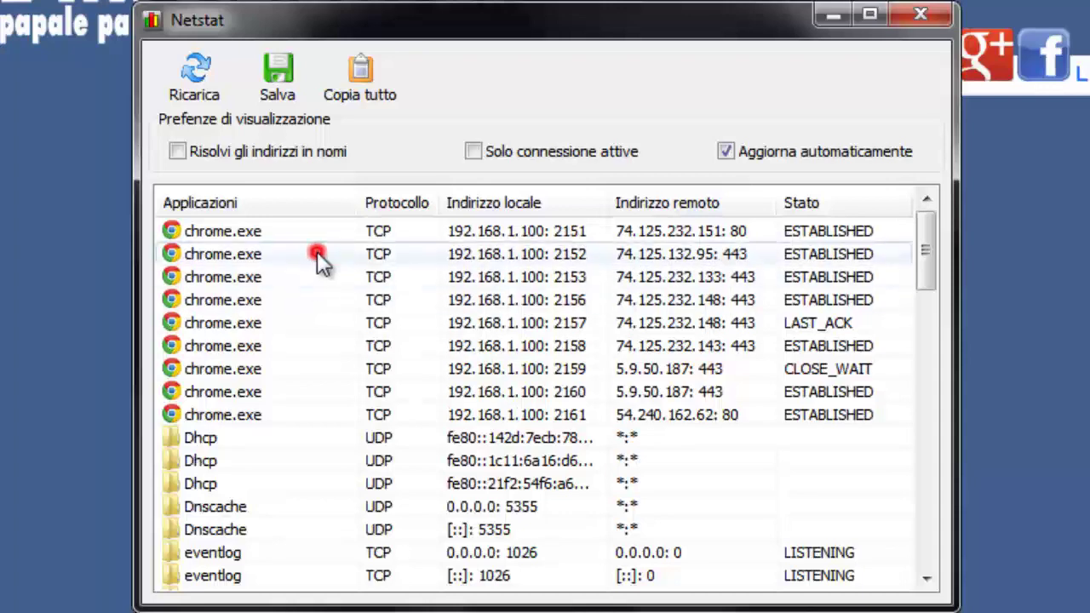
pyautogui.click(284, 286)
# Look through the automatically updating connection list, comparing the chrome.exe entries with the system services and TeamViewer connections
pyautogui.scroll(-8, 281, 315)
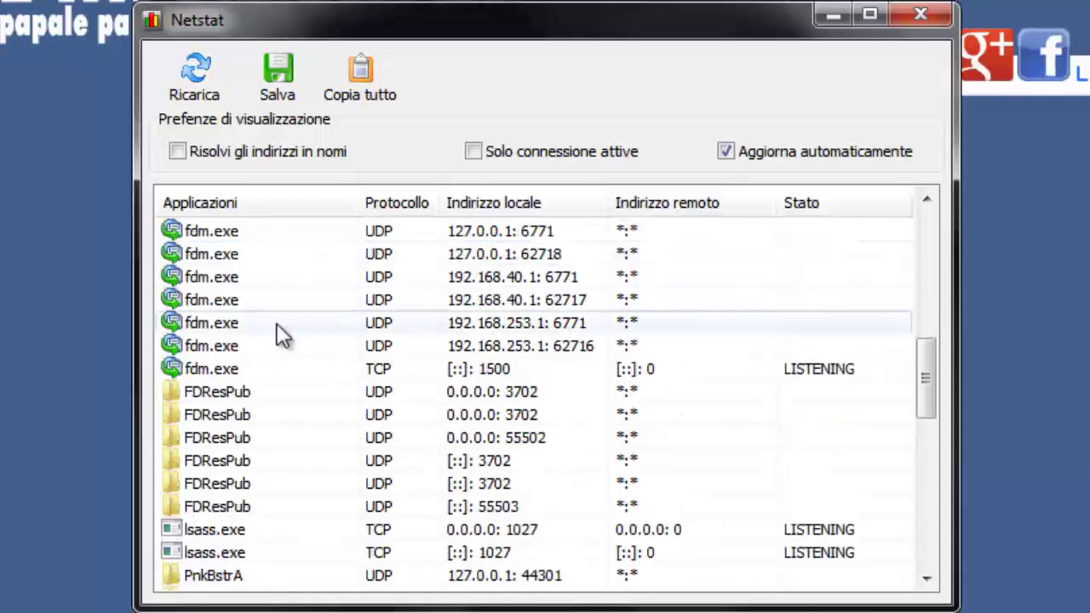
pyautogui.scroll(-10, 372, 250)
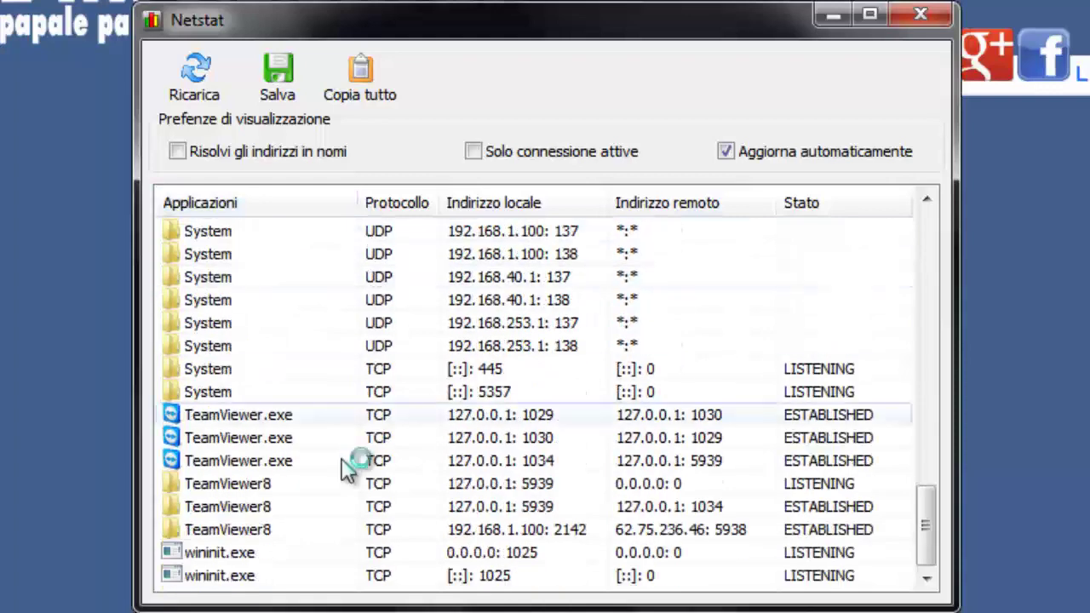
pyautogui.scroll(-11, 391, 383)
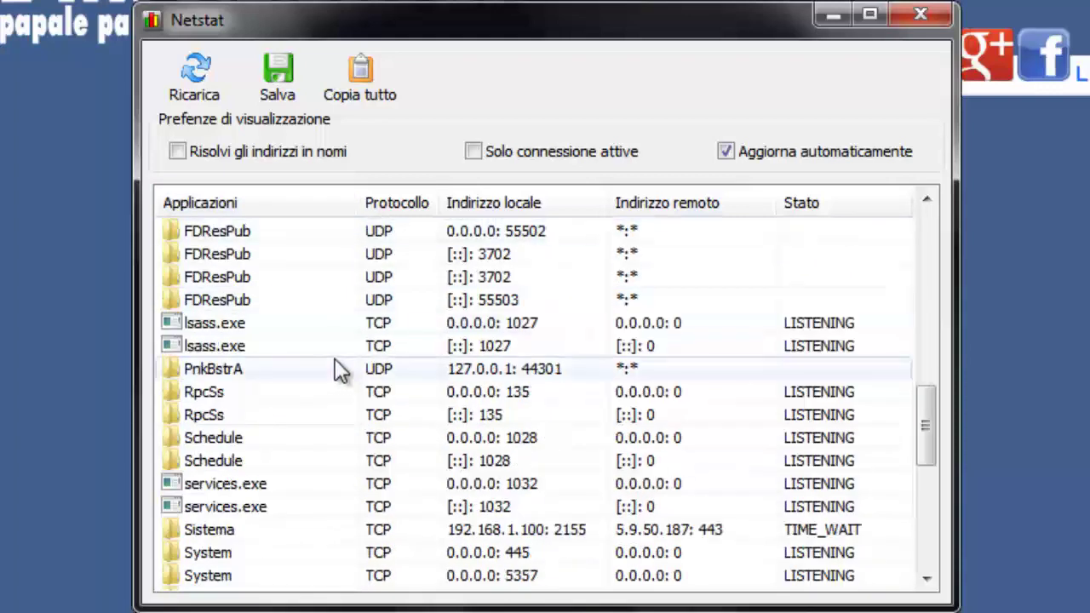
pyautogui.scroll(-5, 331, 406)
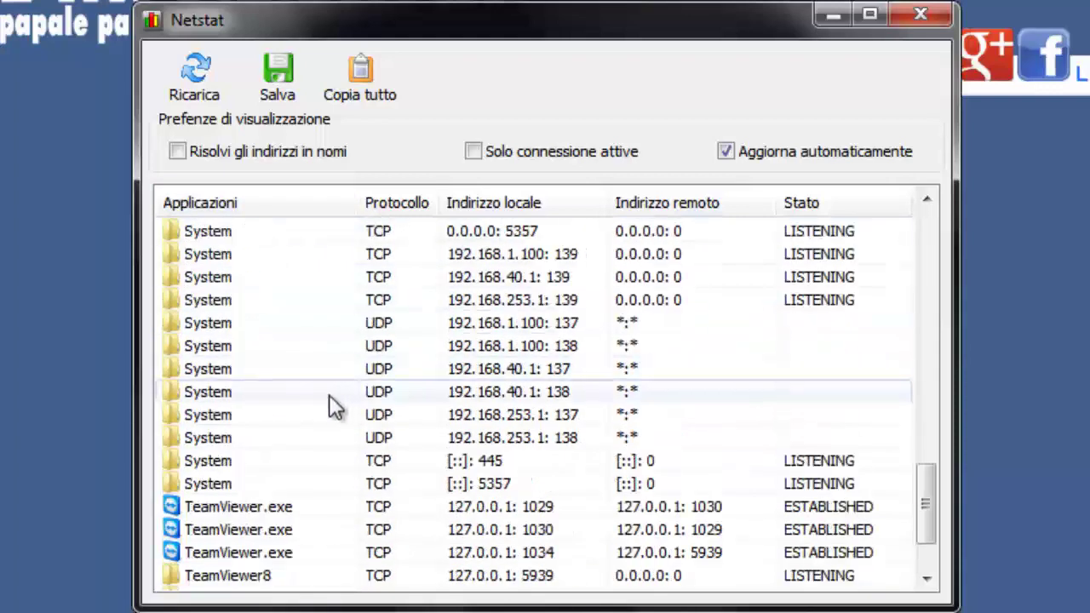
pyautogui.scroll(4, 347, 358)
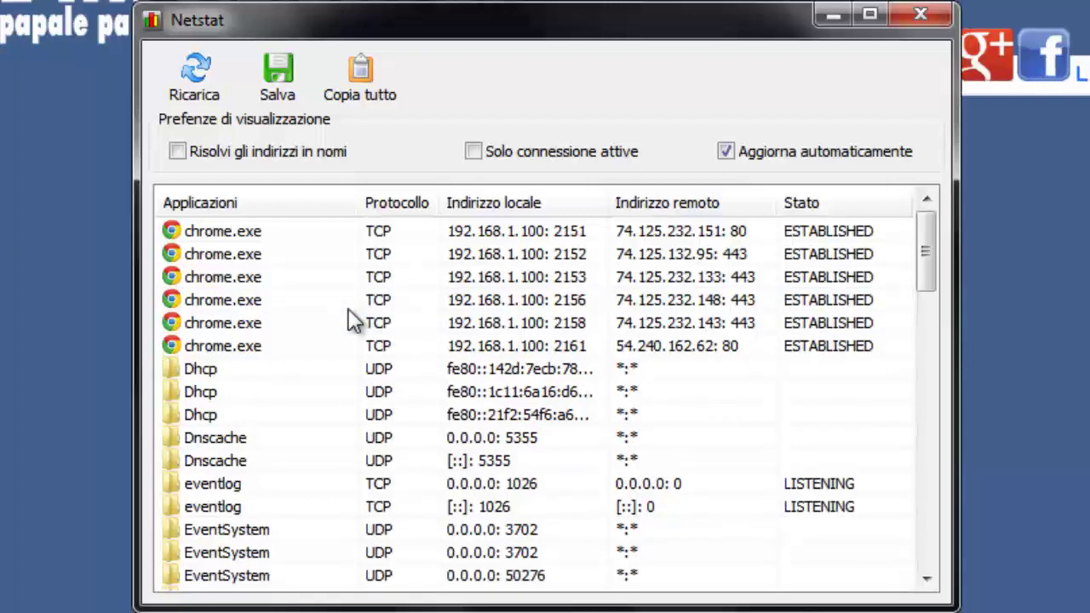
pyautogui.scroll(-3, 323, 362)
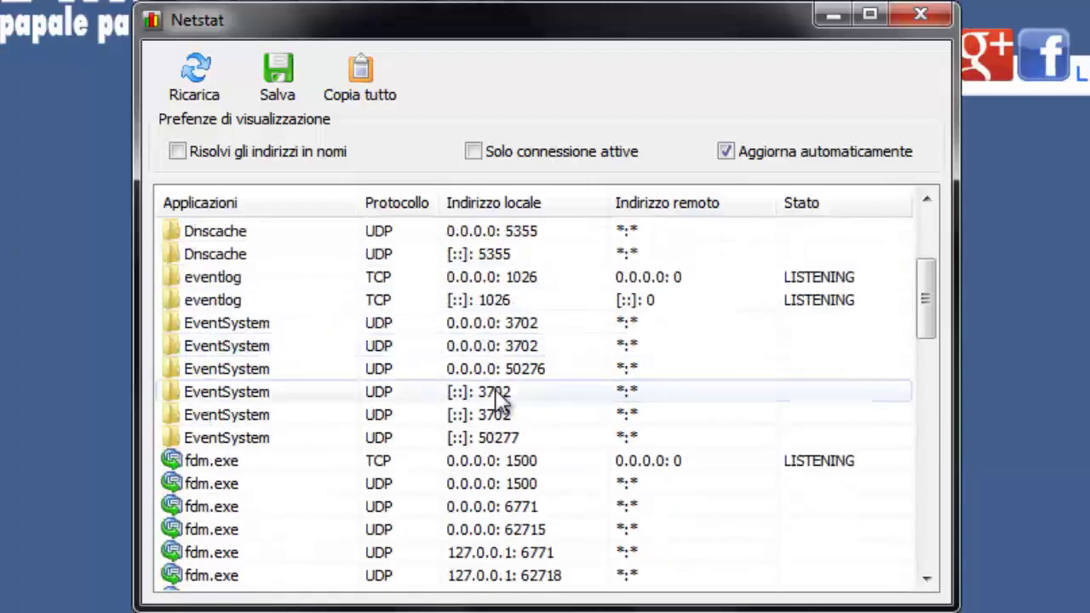
pyautogui.scroll(3, 460, 382)
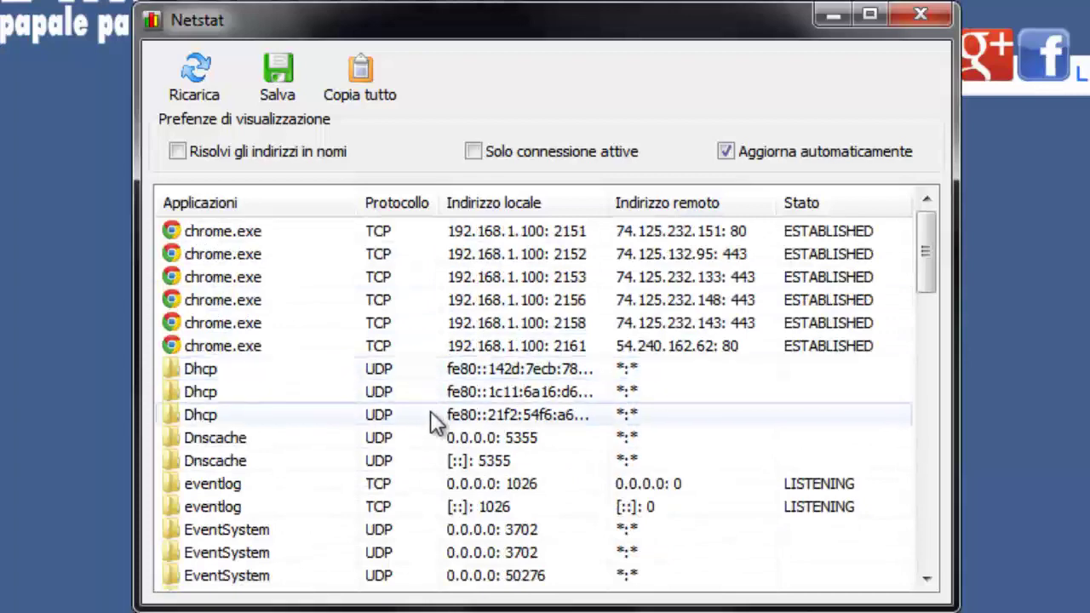
pyautogui.scroll(-10, 400, 422)
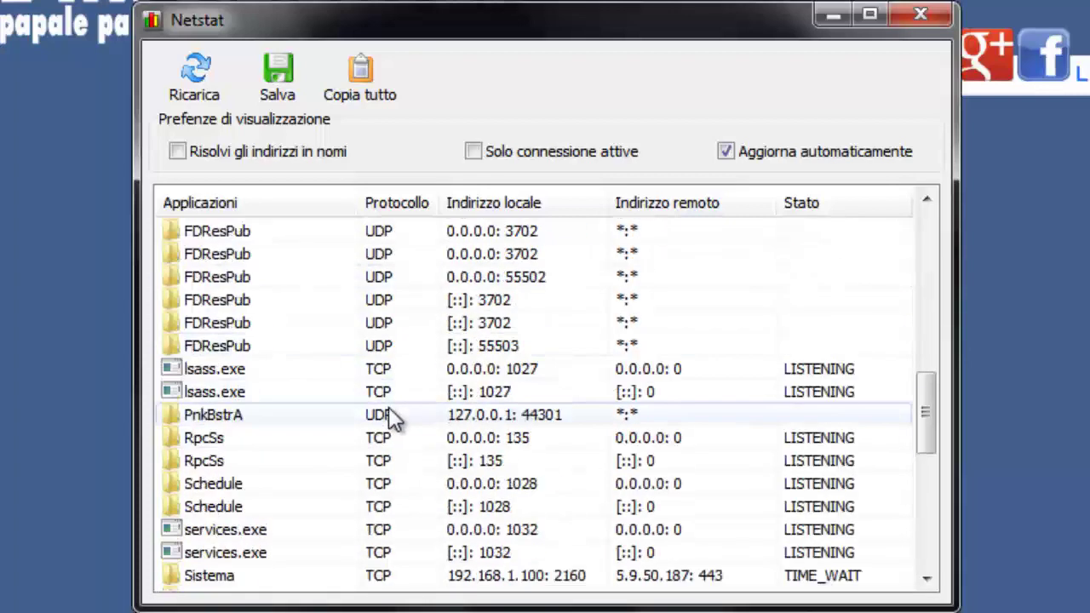
pyautogui.scroll(7, 389, 409)
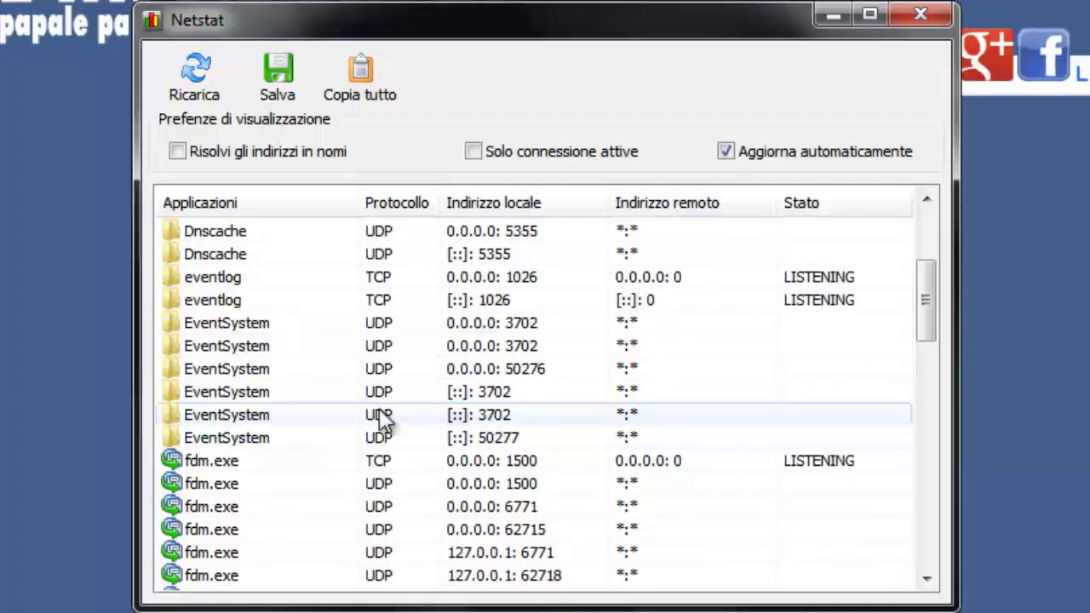
# Turn off automatic updating and select the TeamViewer.exe connection with local address 127.0.0.1: 1034
pyautogui.click(764, 151)
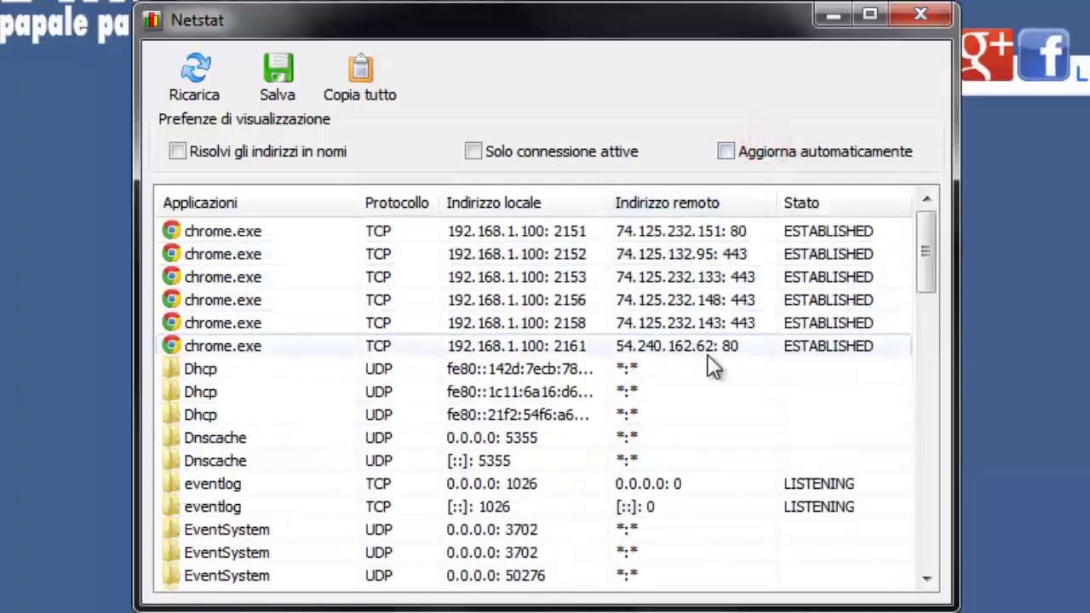
pyautogui.moveTo(927, 266); pyautogui.dragTo(939, 584)
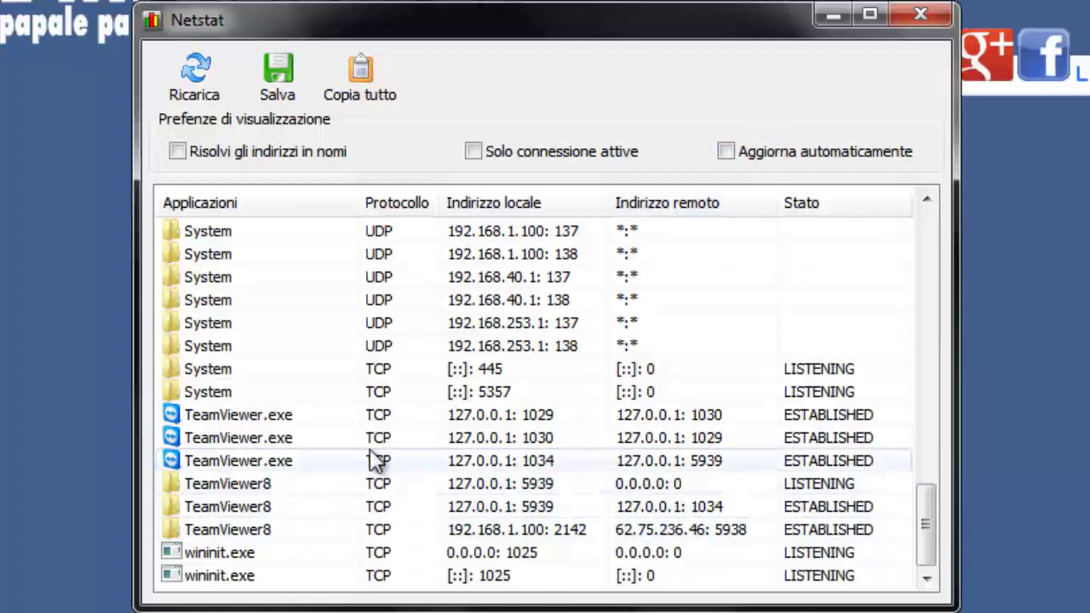
pyautogui.click(251, 464)
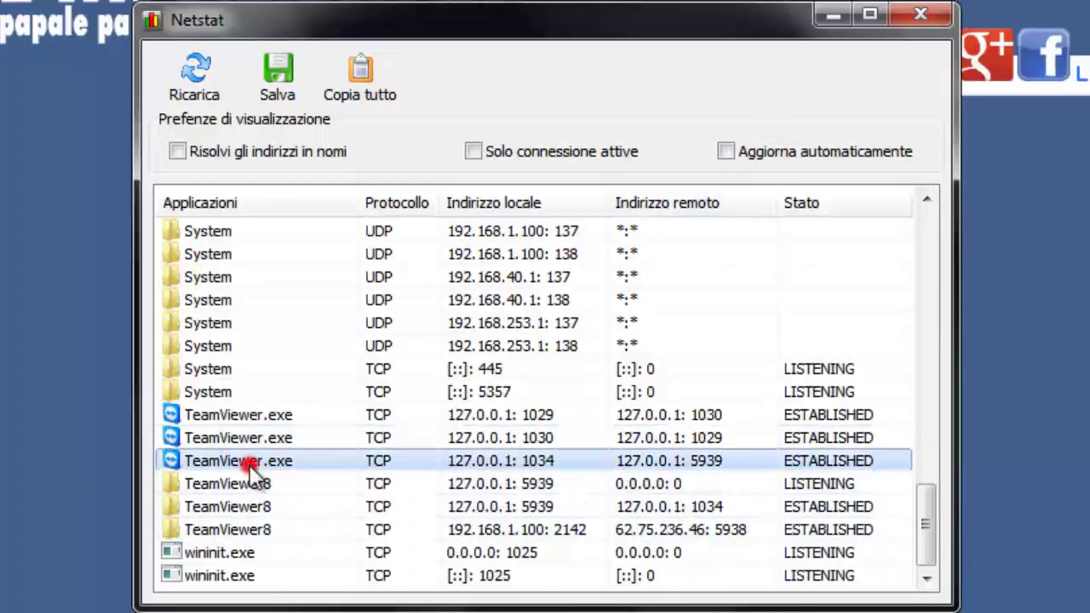
pyautogui.click(201, 459)
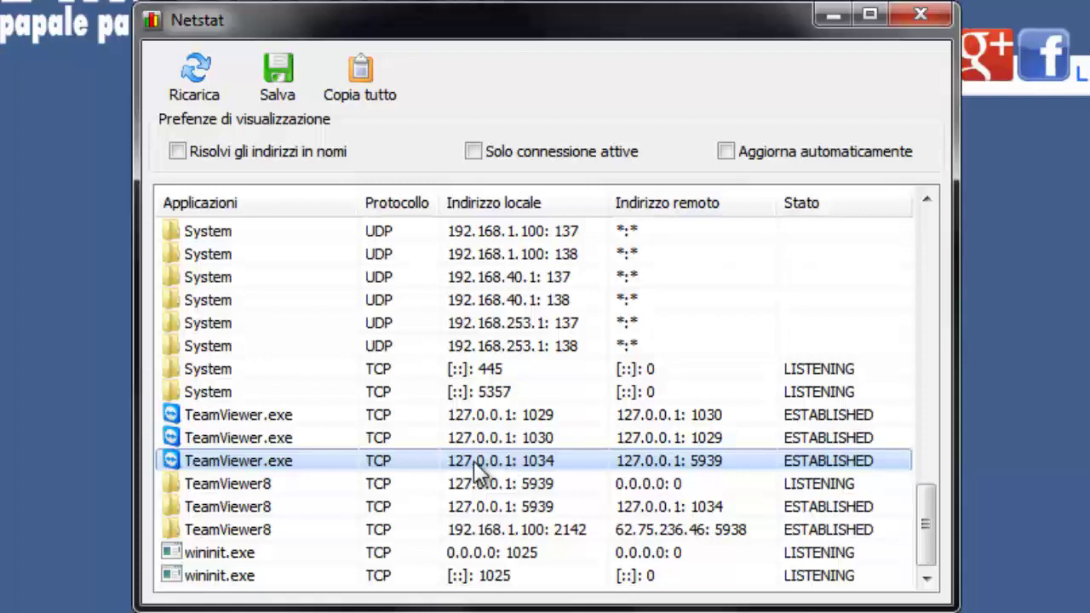
# Terminate the chrome.exe application from its connection on local port 2152 and check the remaining entries in the list
pyautogui.scroll(9, 473, 459)
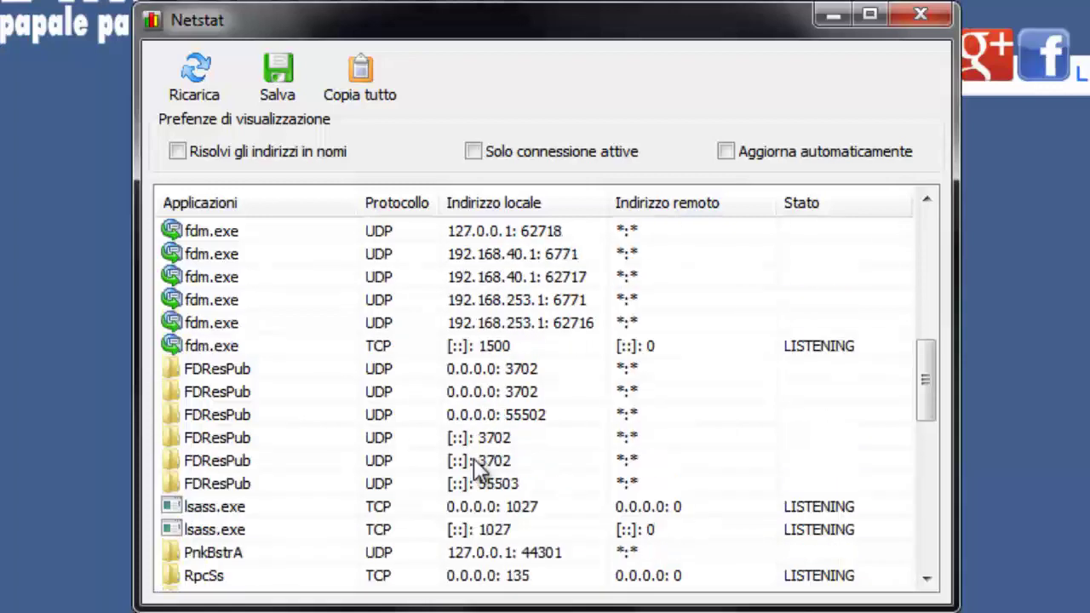
pyautogui.scroll(8, 473, 458)
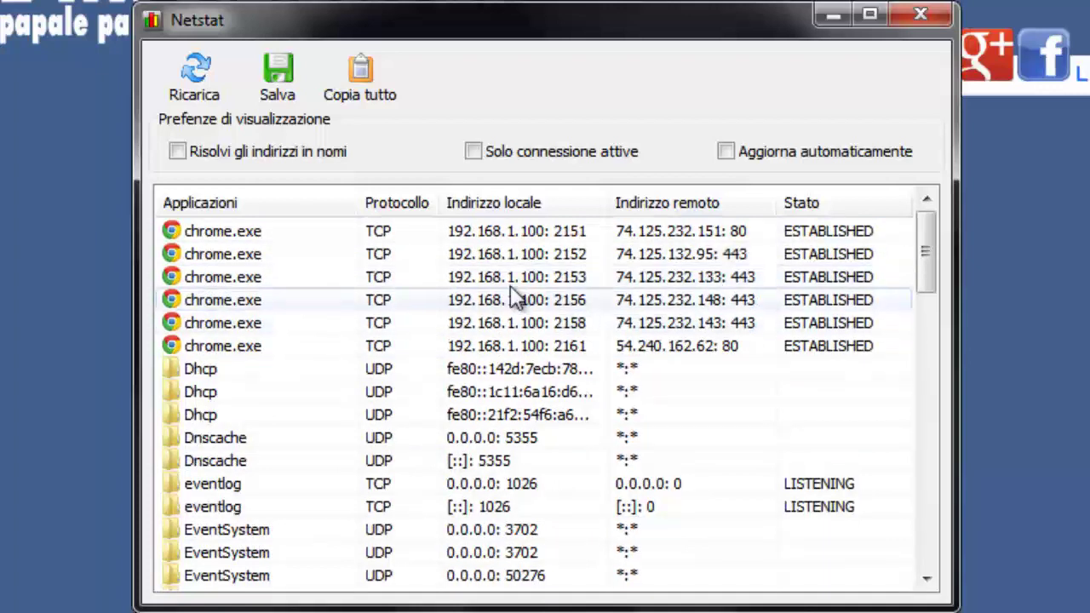
pyautogui.click(337, 254)
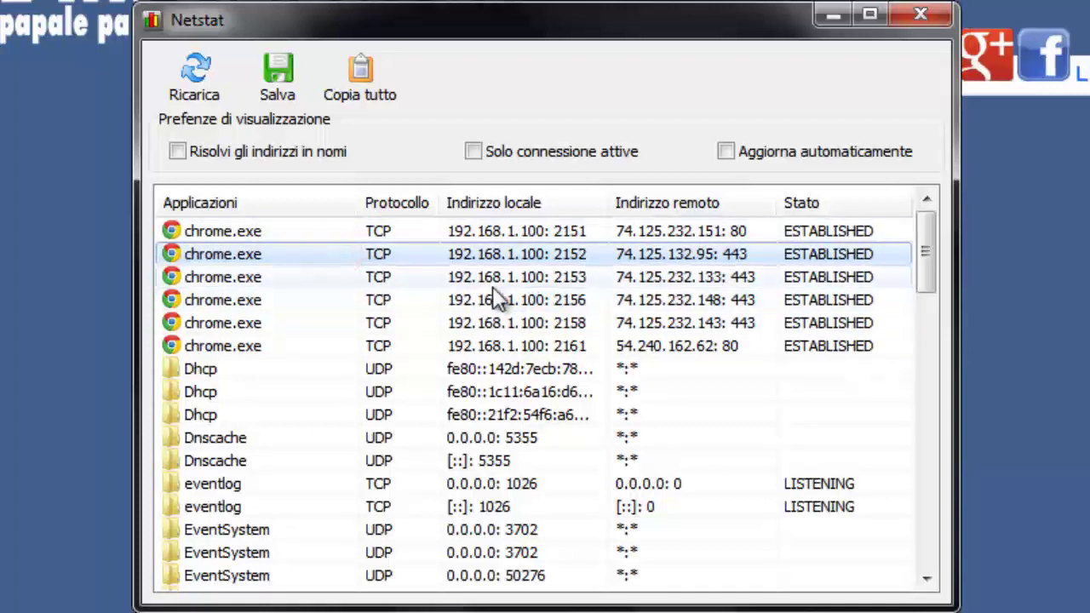
pyautogui.rightClick(524, 248)
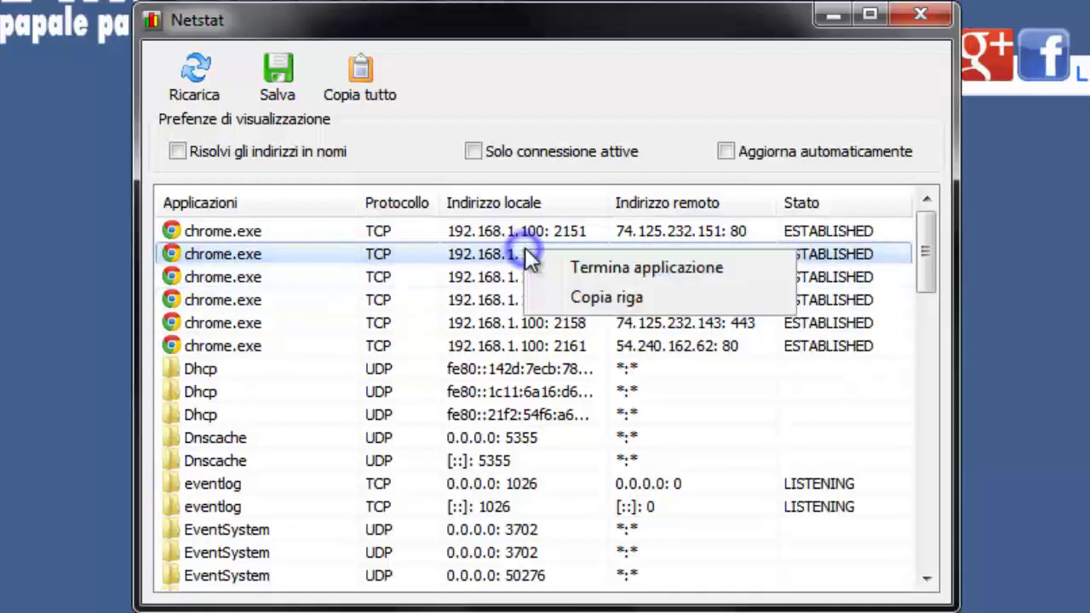
pyautogui.click(600, 266)
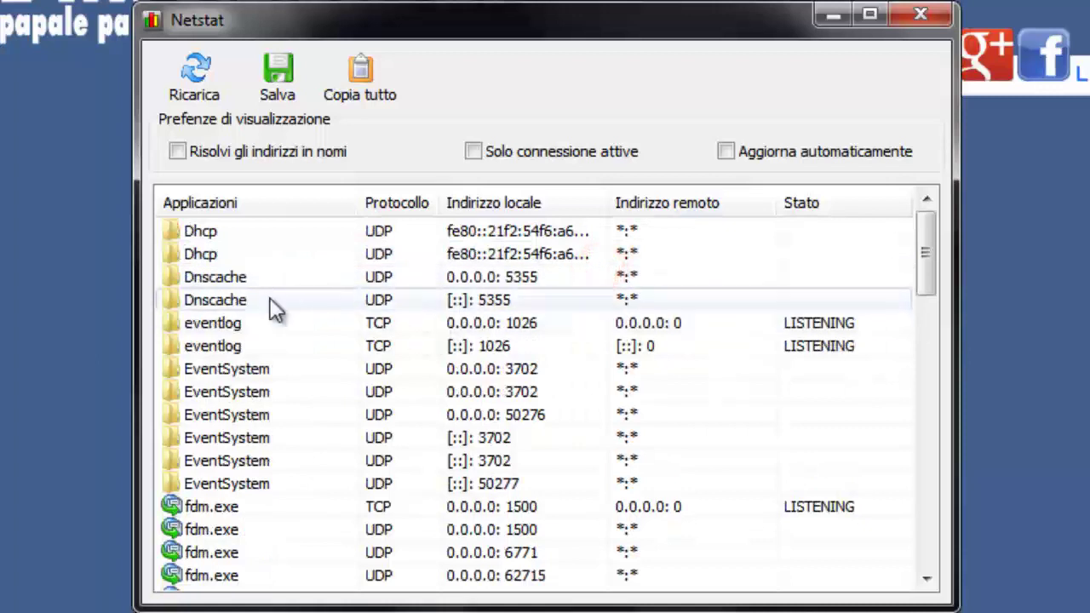
pyautogui.scroll(-3, 518, 337)
pyautogui.scroll(2, 515, 344)
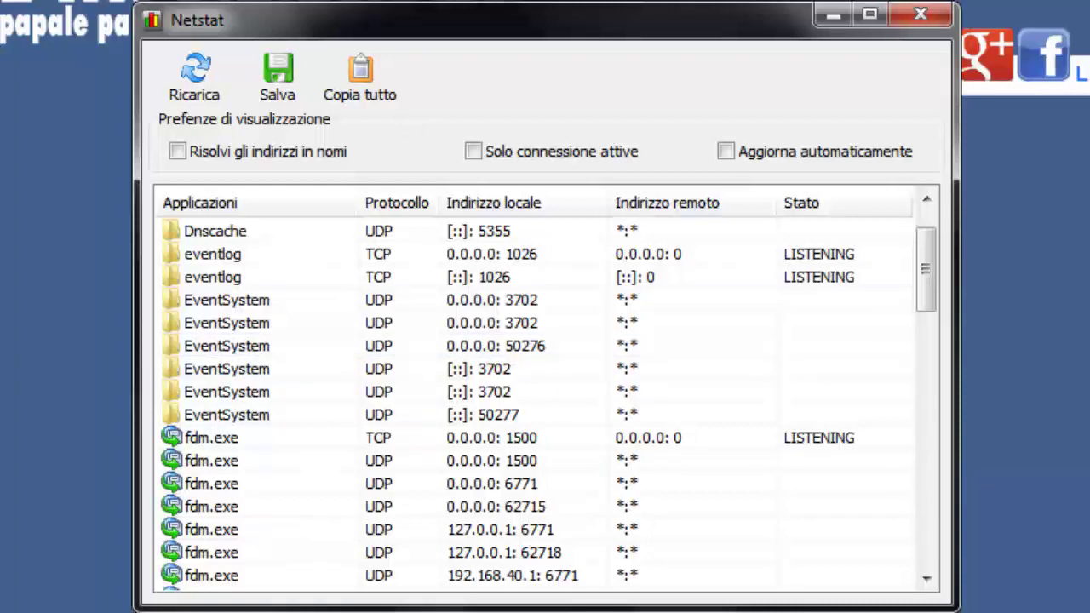
pyautogui.scroll(-15, 584, 292)
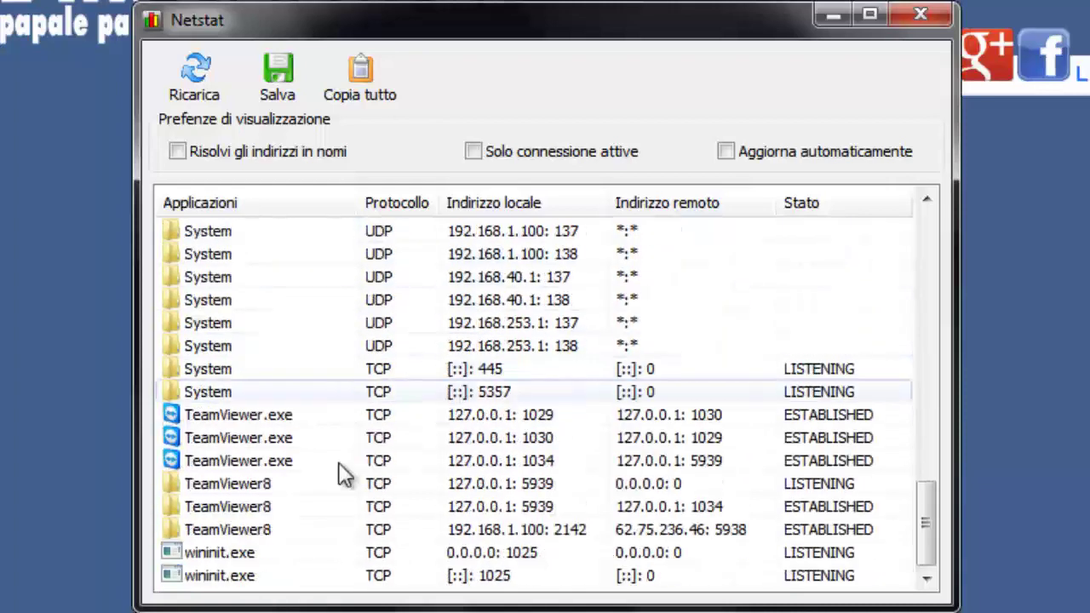
# Terminate the TeamViewer.exe application from its connection with local address 127.0.0.1: 1030
pyautogui.rightClick(260, 438)
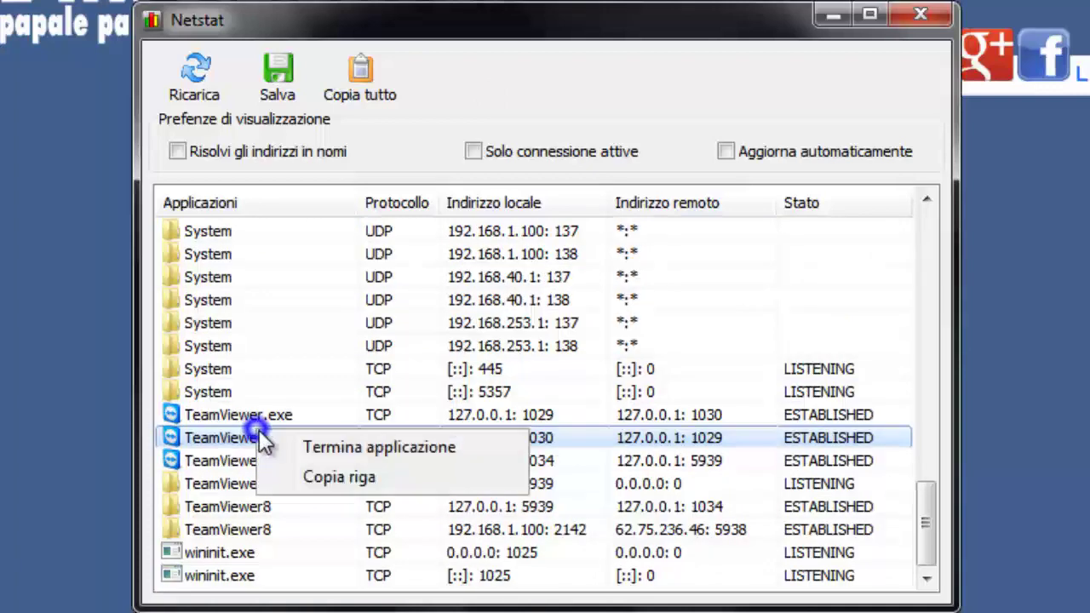
pyautogui.click(324, 452)
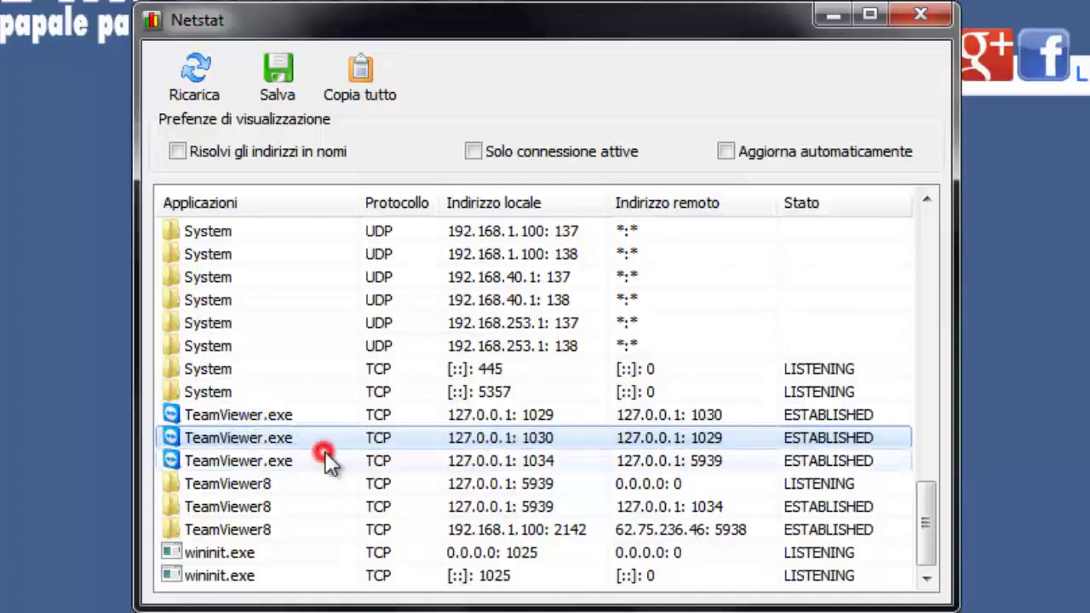
pyautogui.scroll(-15, 466, 484)
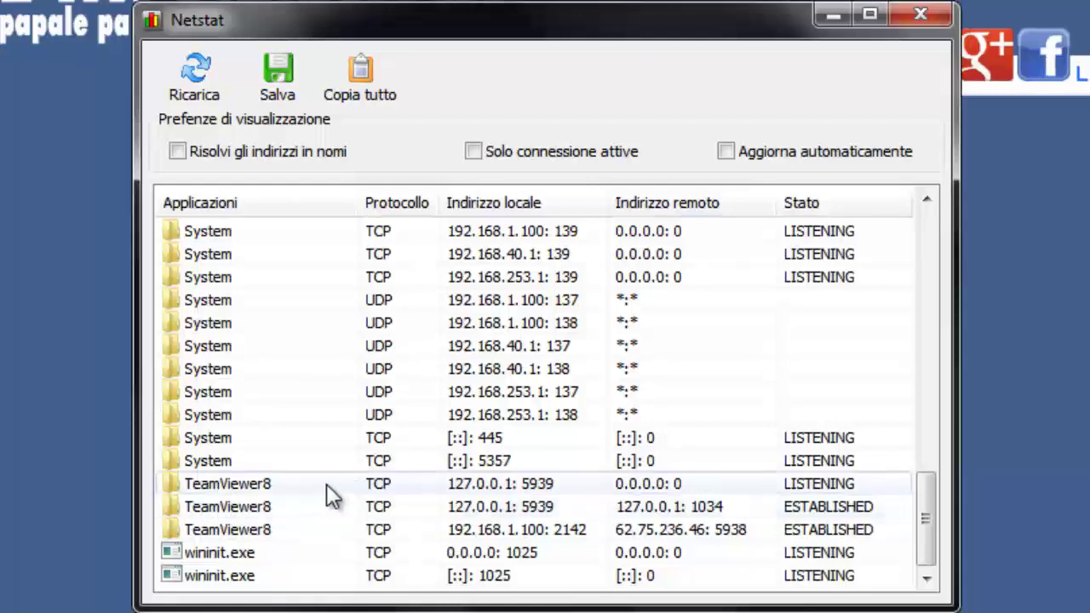
# Terminate the TeamViewer8 application from its listening connection with local address 127.0.0.1: 5939
pyautogui.click(248, 487)
pyautogui.rightClick(248, 491)
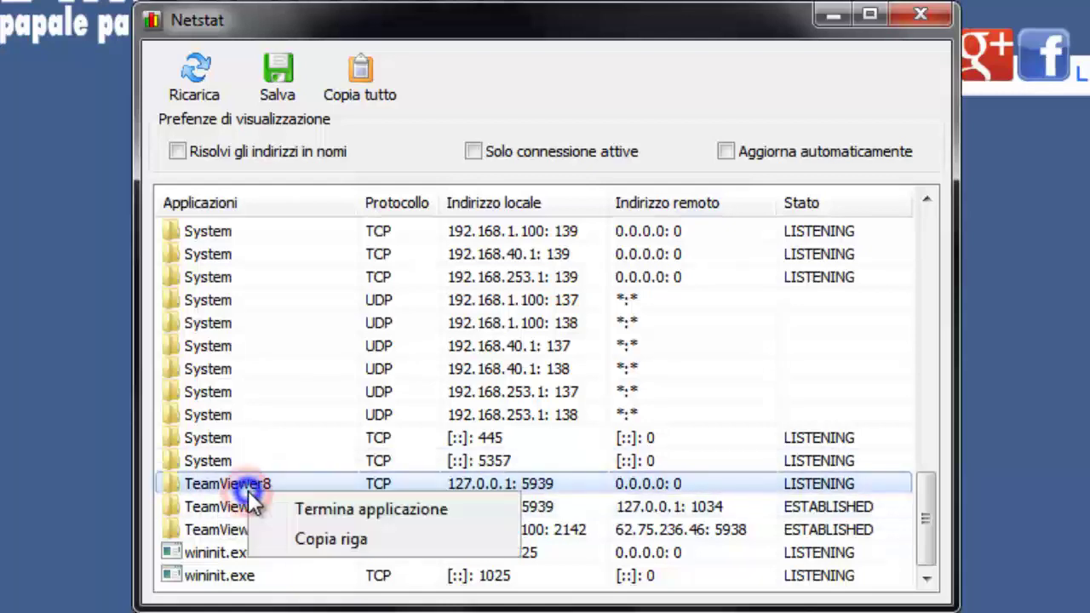
pyautogui.click(328, 510)
pyautogui.scroll(-15, 340, 502)
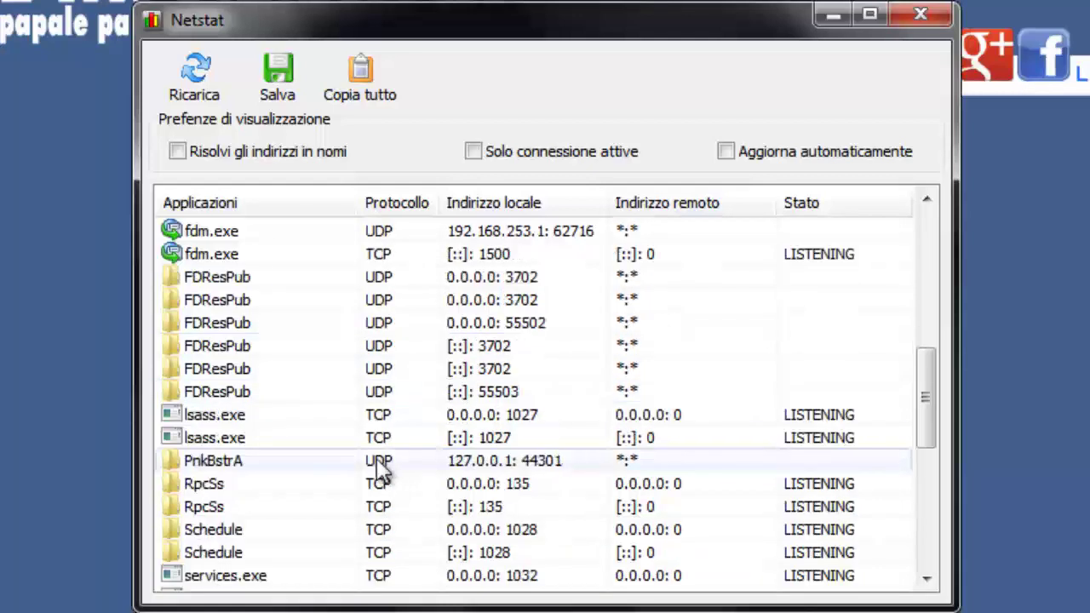
# Examine the remaining connections, including the System UDP entry on 192.168.1.100: 138, and close the Netstat window
pyautogui.scroll(10, 379, 481)
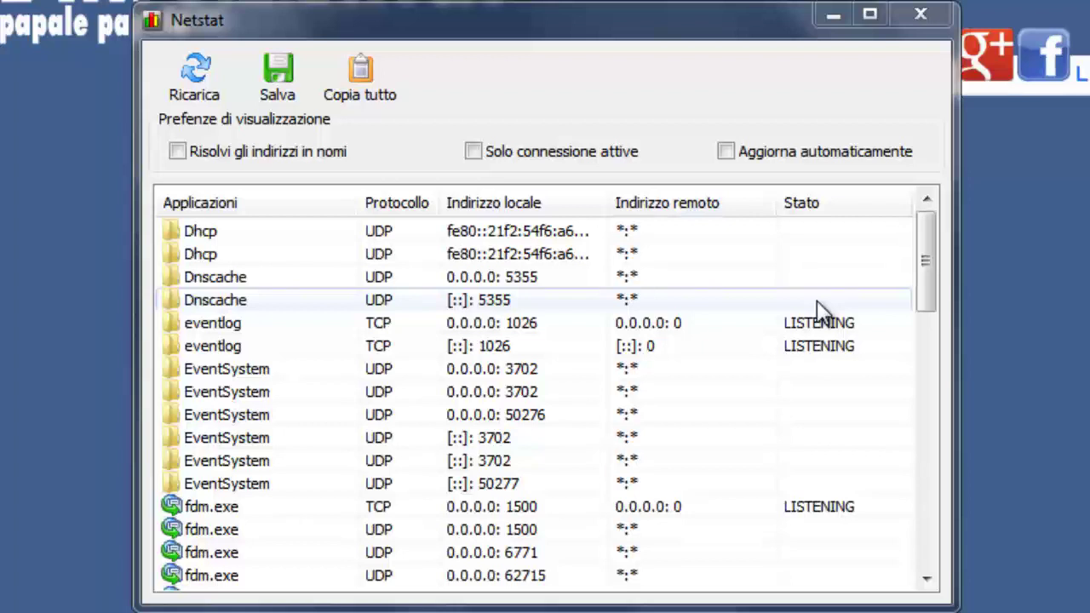
pyautogui.click(600, 393)
pyautogui.scroll(-2, 593, 415)
pyautogui.scroll(-2, 588, 406)
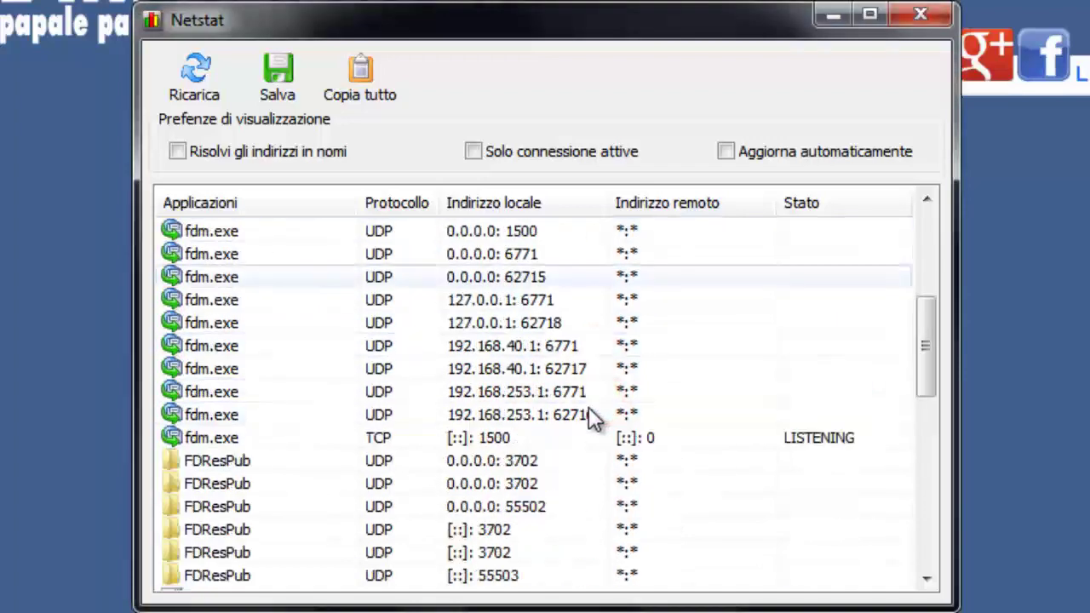
pyautogui.scroll(-1, 596, 405)
pyautogui.scroll(-6, 598, 413)
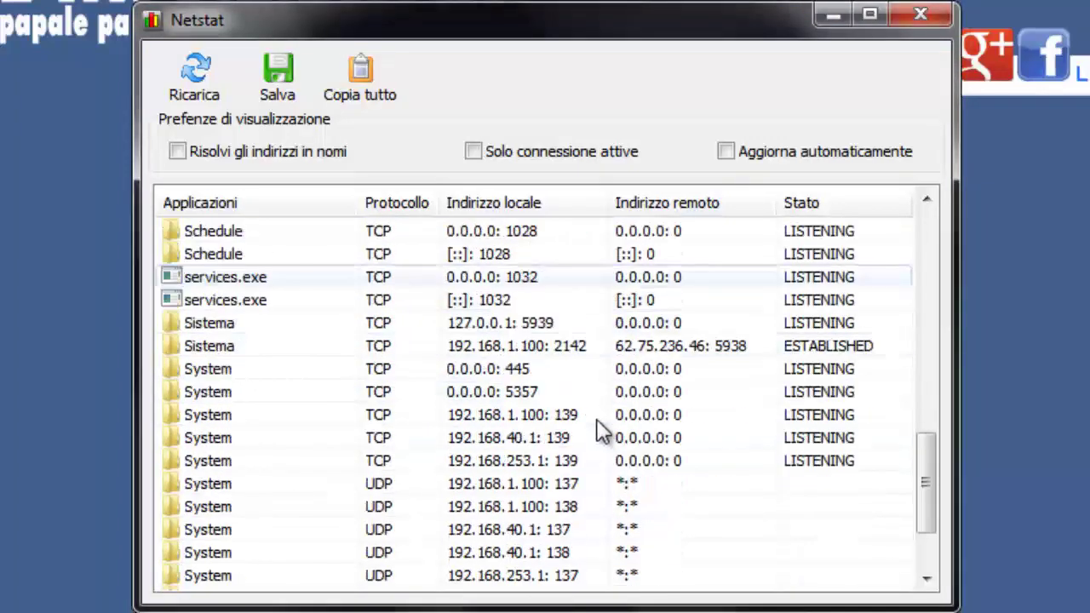
pyautogui.scroll(-2, 596, 430)
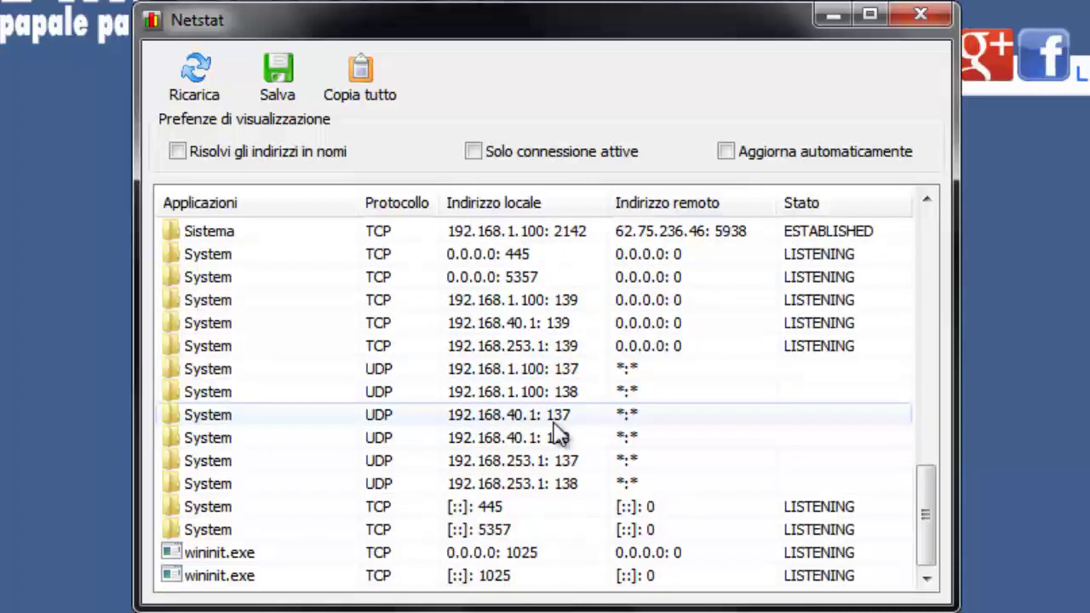
pyautogui.click(536, 392)
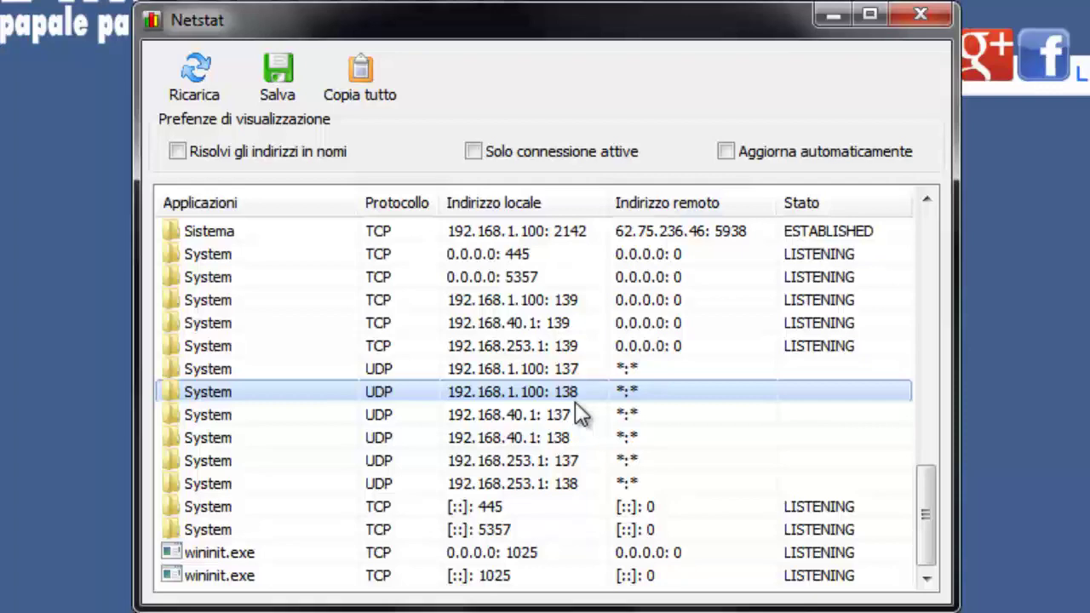
pyautogui.scroll(11, 575, 401)
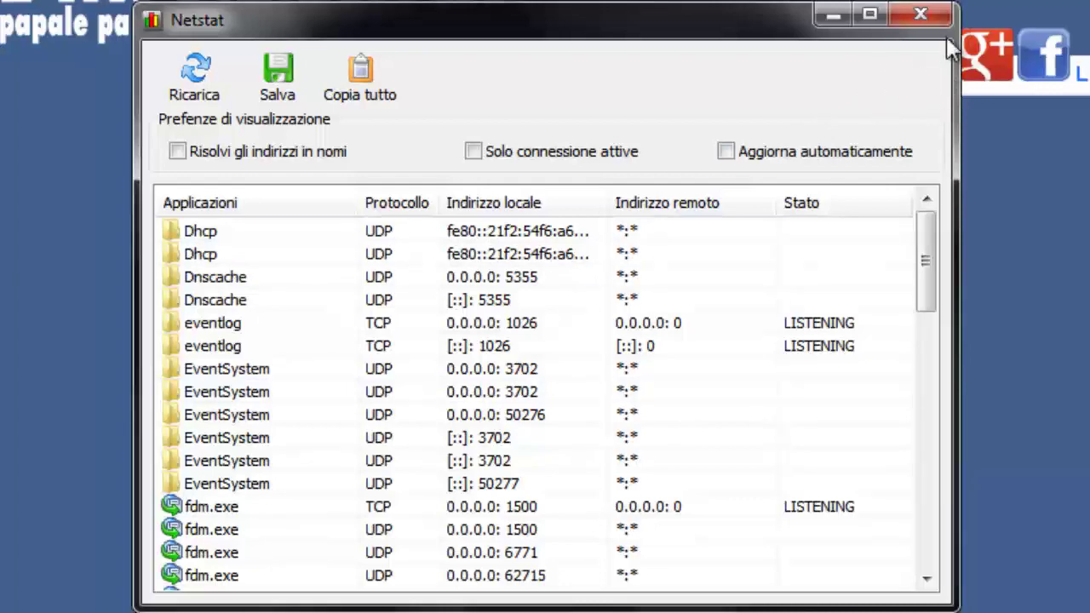
pyautogui.click(912, 14)
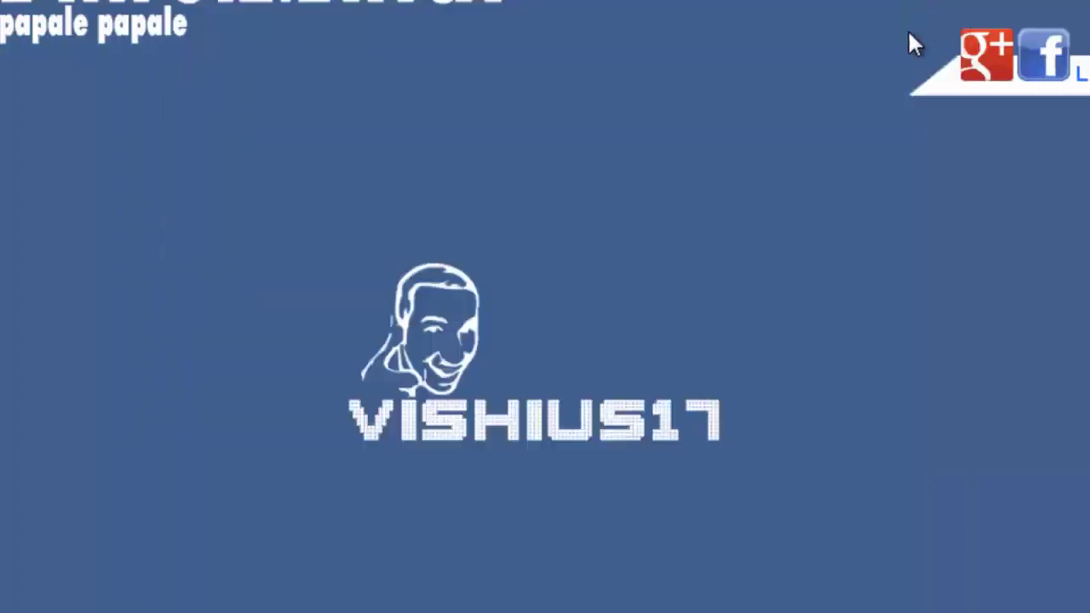